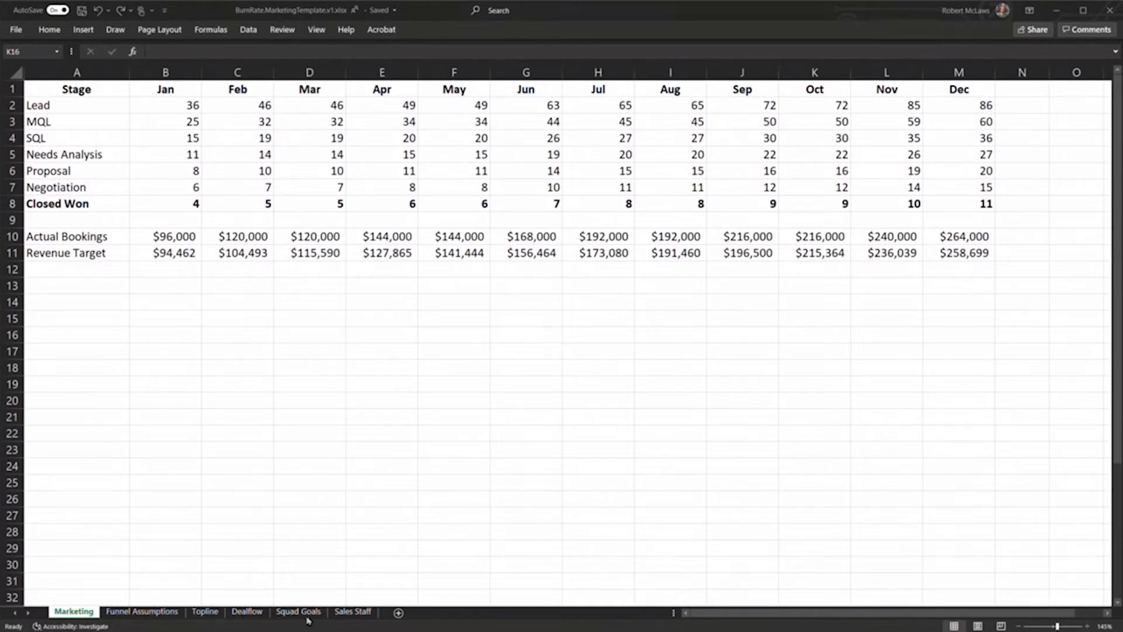
- Review the Topline and Dealflow sheets and the ACV cell on Funnel Assumptions, and return to the Marketing sheet
left_click(214, 612)
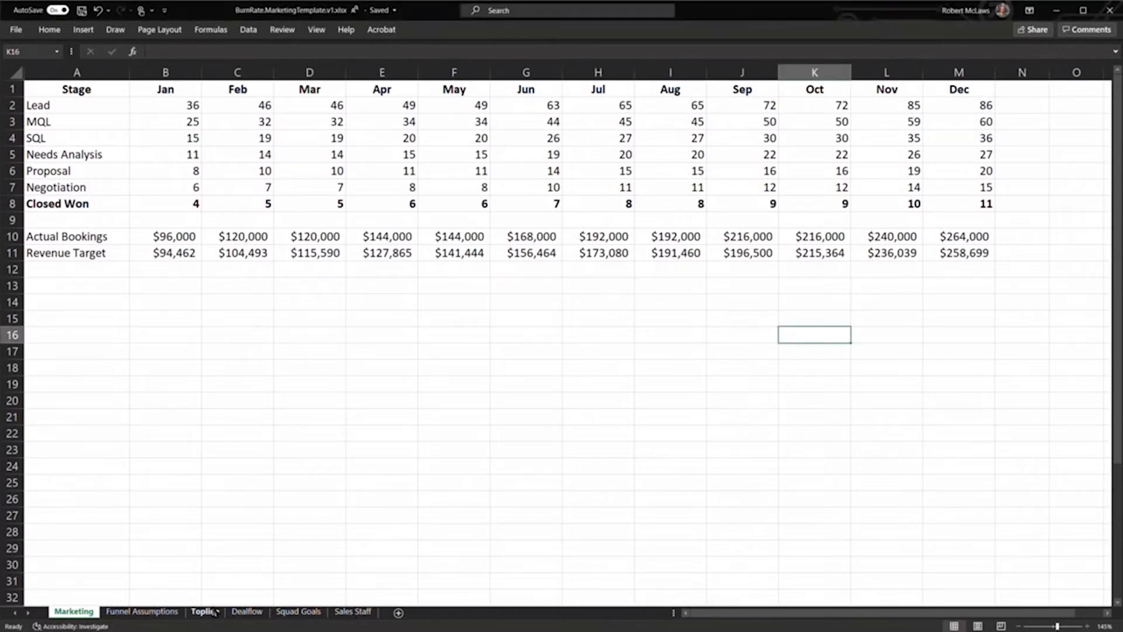
left_click(204, 613)
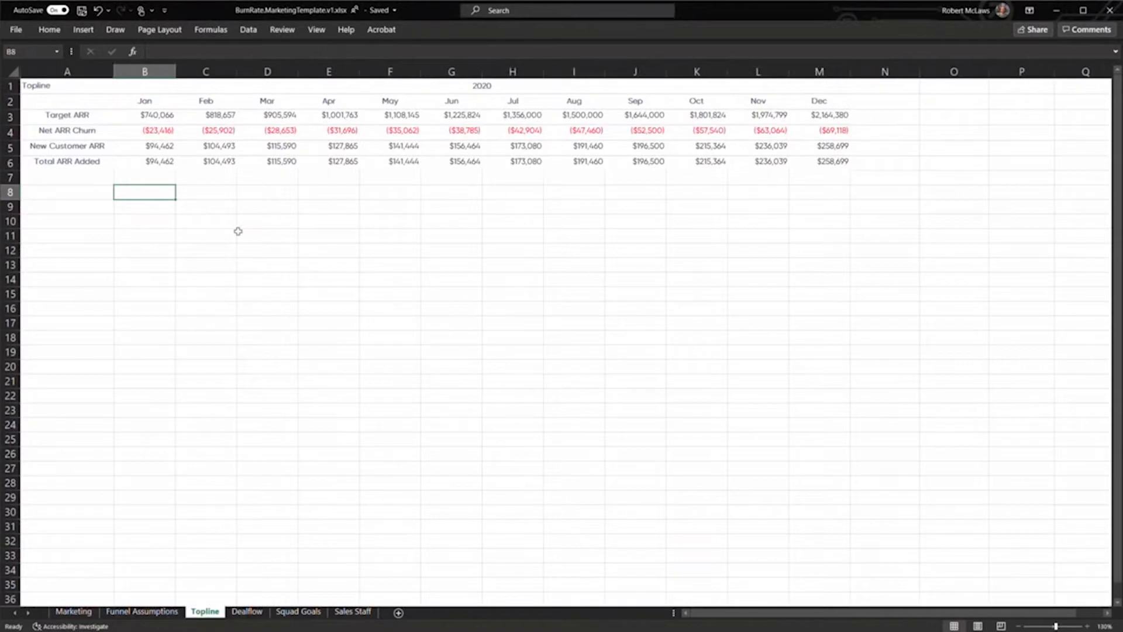
left_click(255, 613)
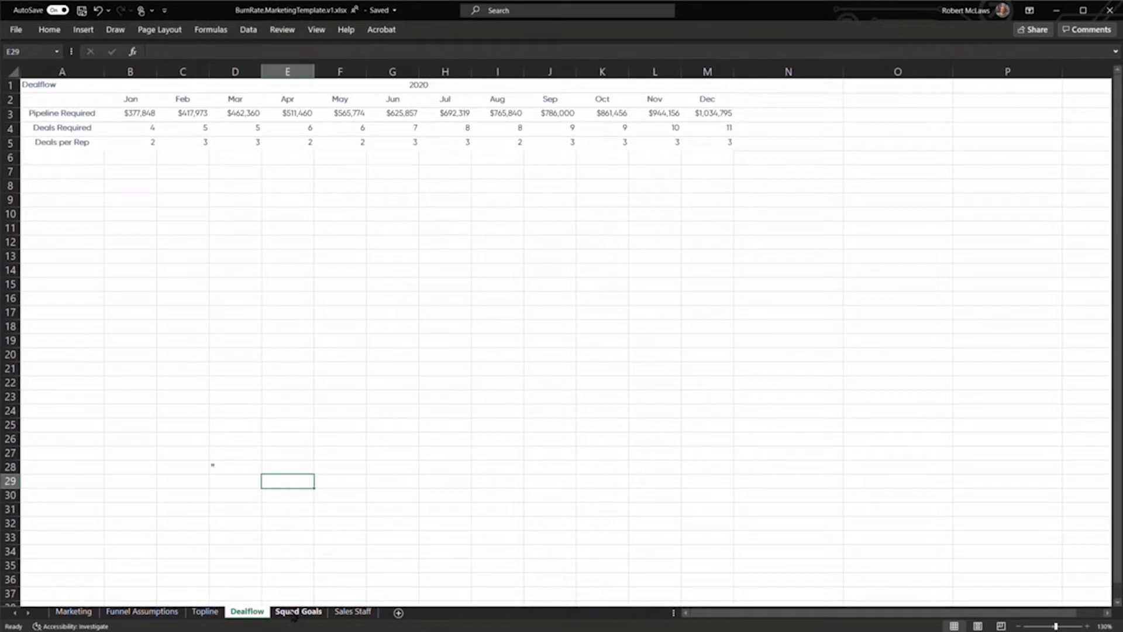
left_click(118, 612)
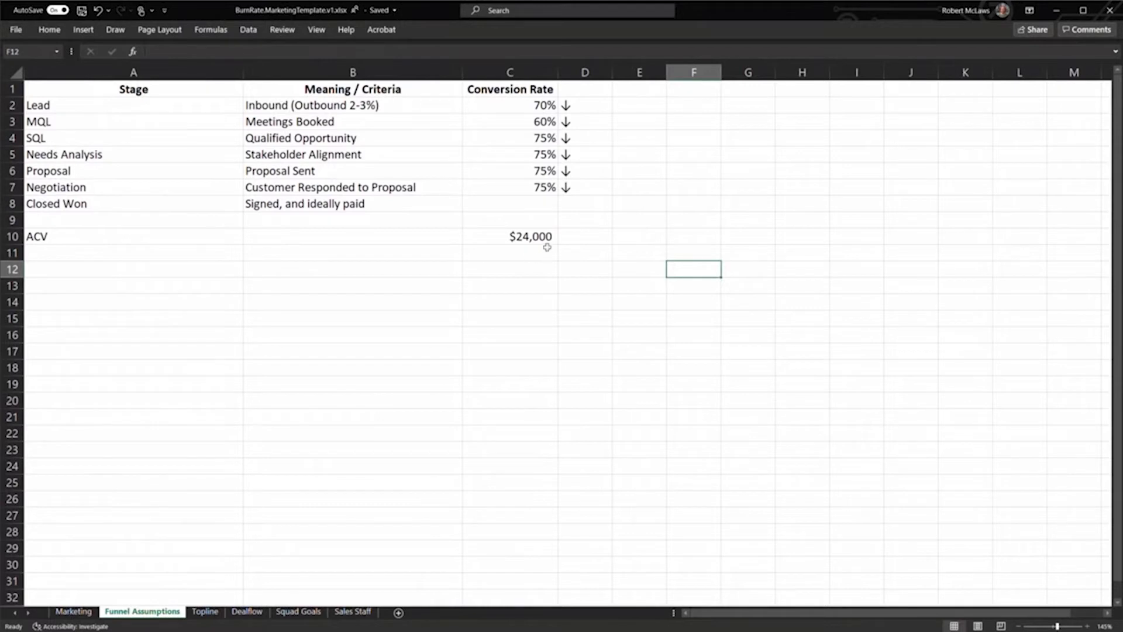
left_click(523, 240)
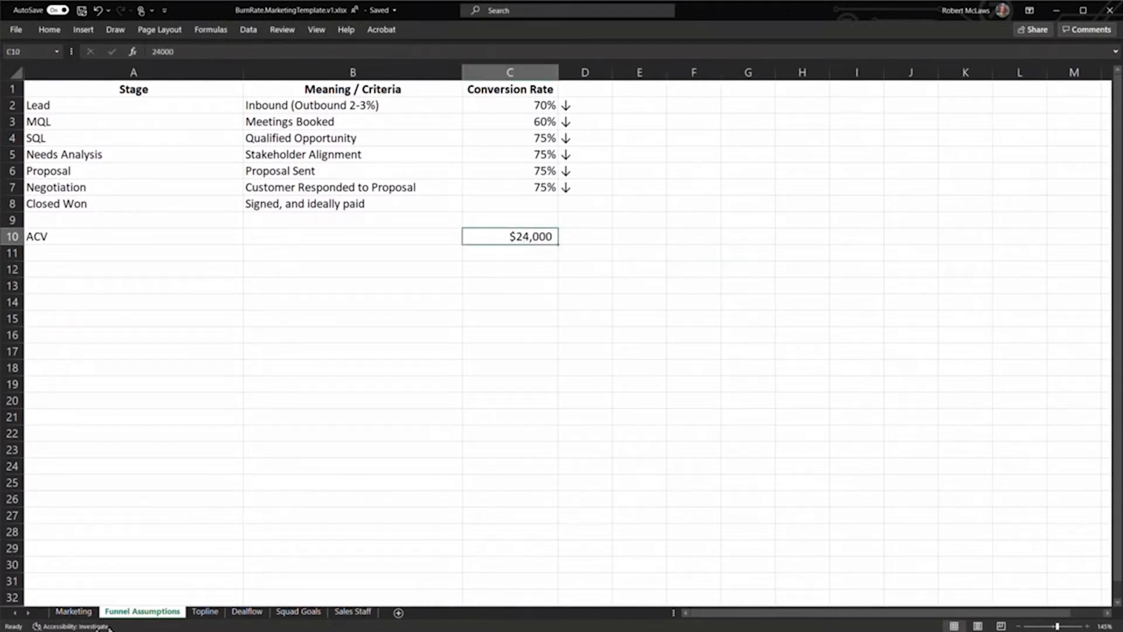
left_click(86, 616)
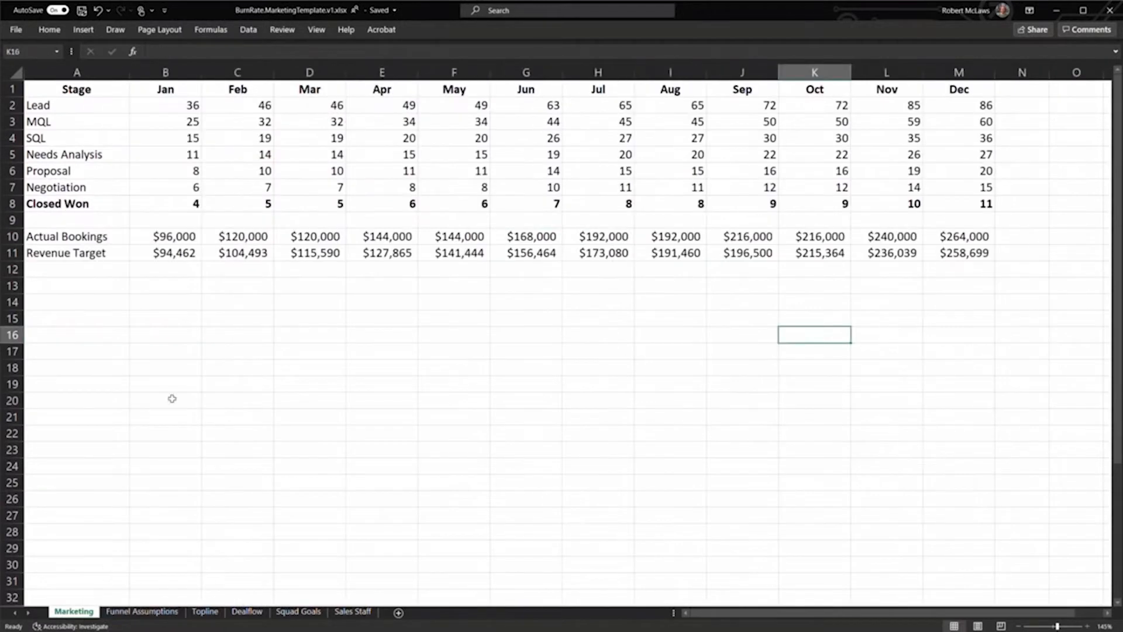
- Inspect the January Closed Won formula on the Marketing sheet and its source row, Deals Required, on the Dealflow sheet
left_click(176, 209)
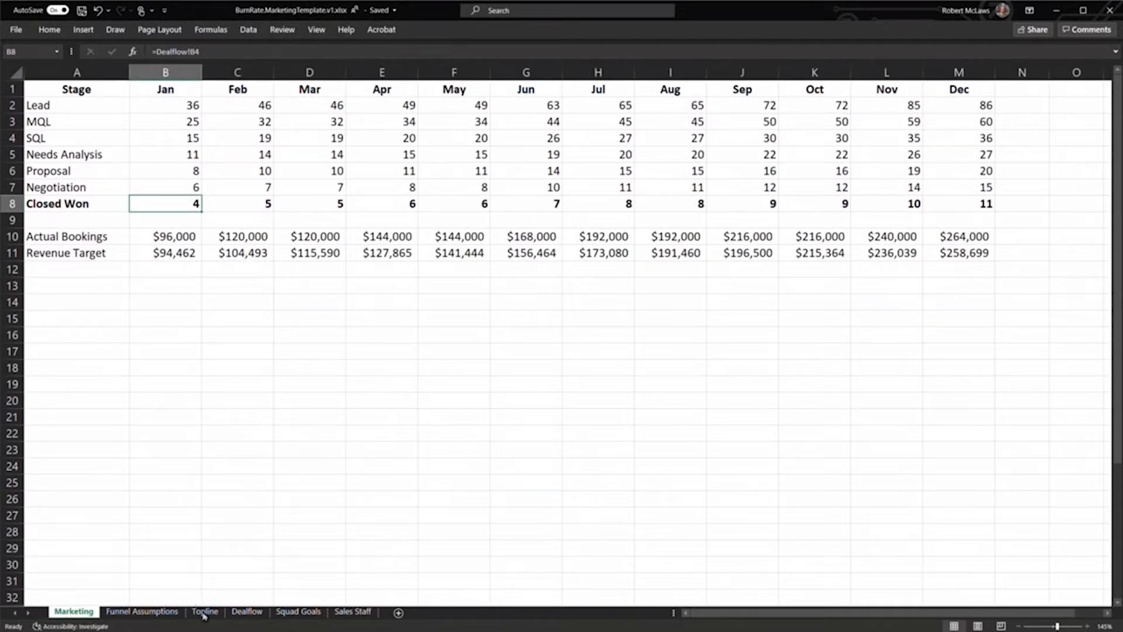
left_click(247, 612)
left_click(97, 126)
left_click_drag(131, 127, 714, 129)
left_click(714, 129)
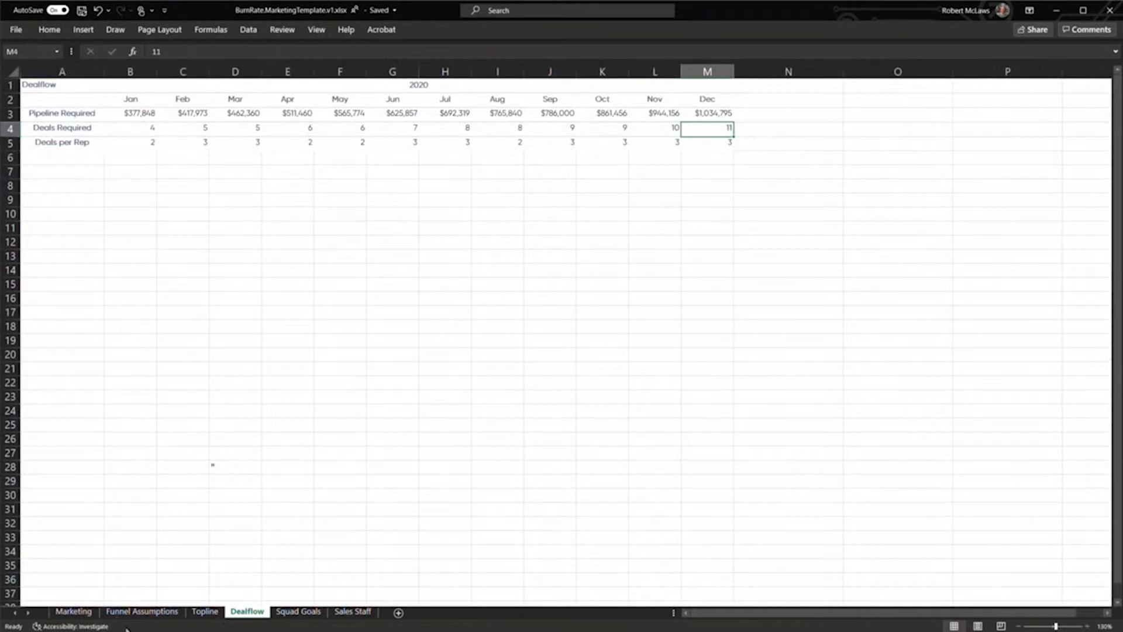
left_click(84, 611)
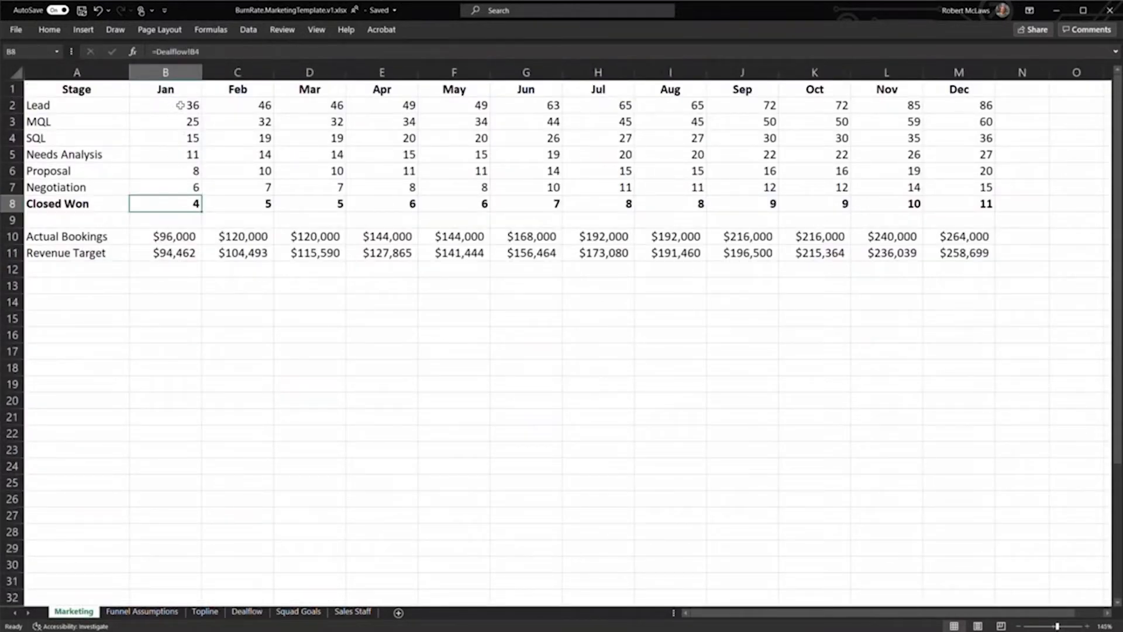
- Inspect the January formulas for Revenue Target and Actual Bookings on the Marketing sheet
left_click(180, 255)
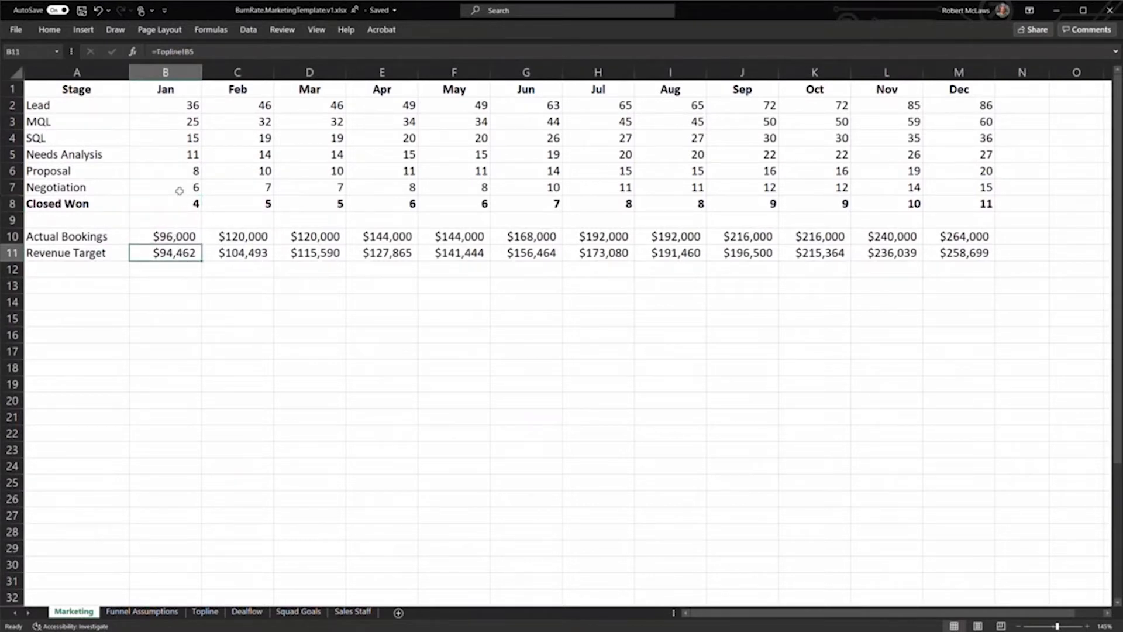
left_click(174, 235)
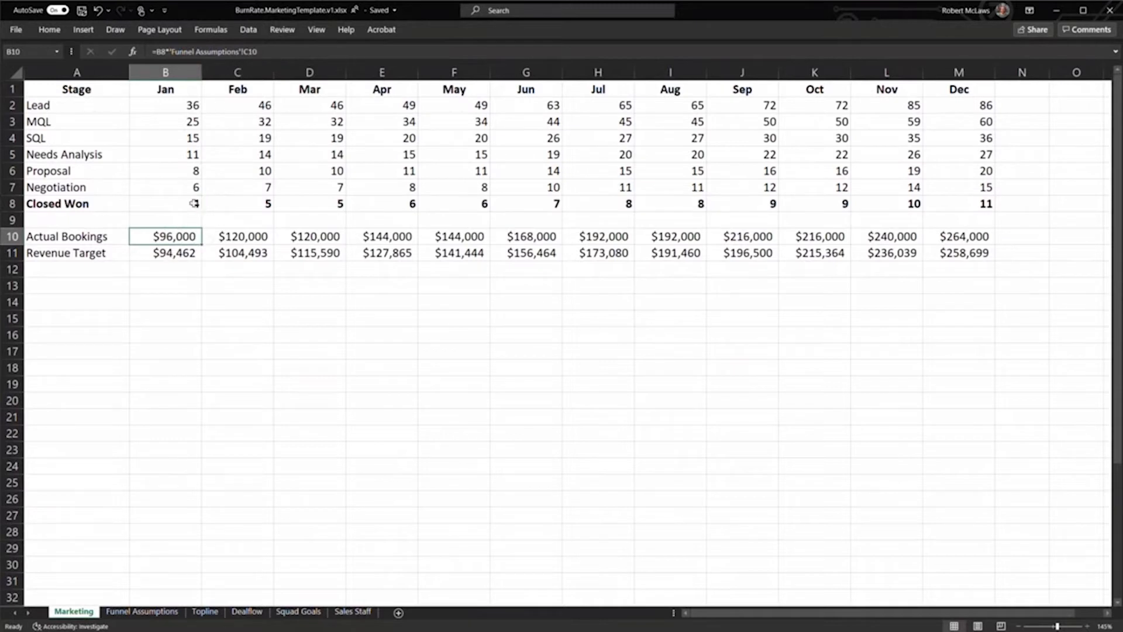
left_click(182, 253)
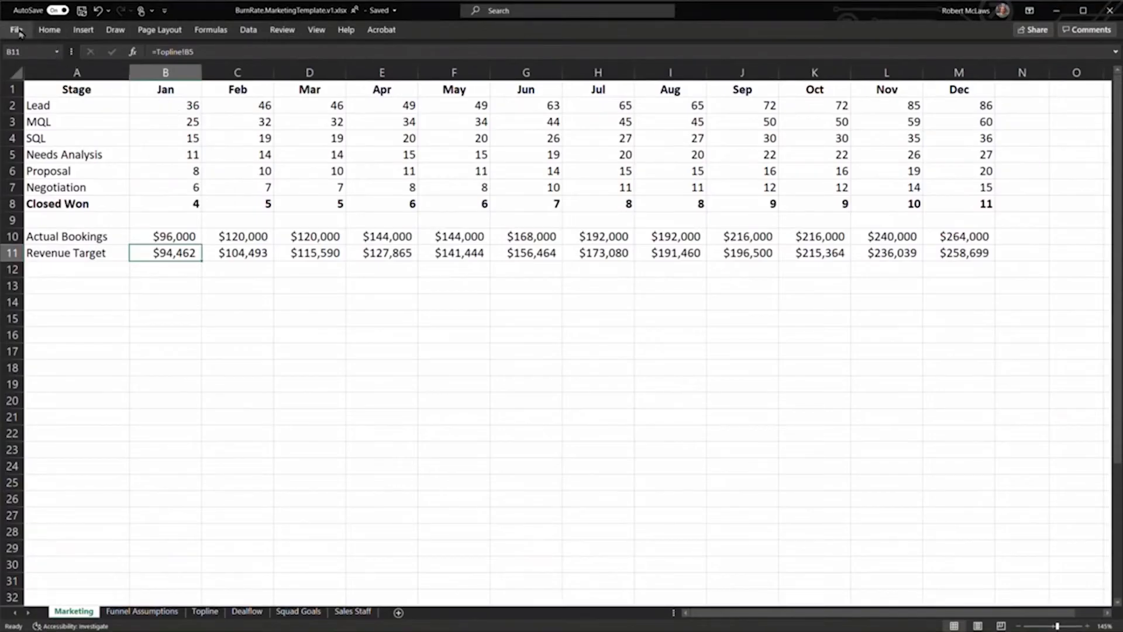
- Open the BurnRate import add-in and check which tables it offers, keeping Topline selected
left_click(49, 32)
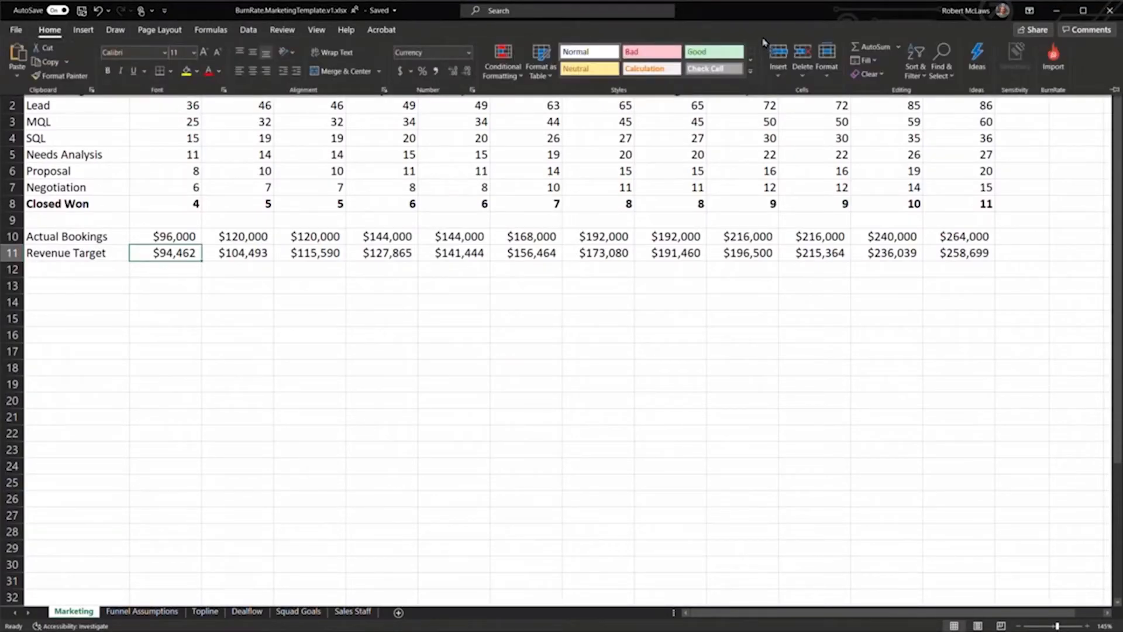
left_click(1055, 64)
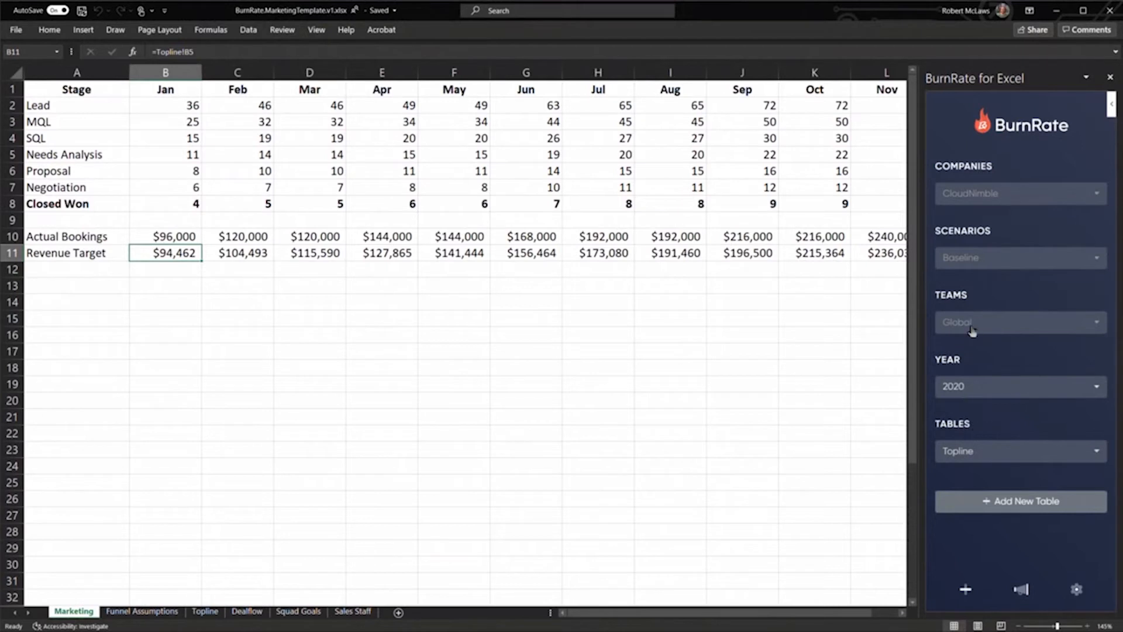
left_click(988, 450)
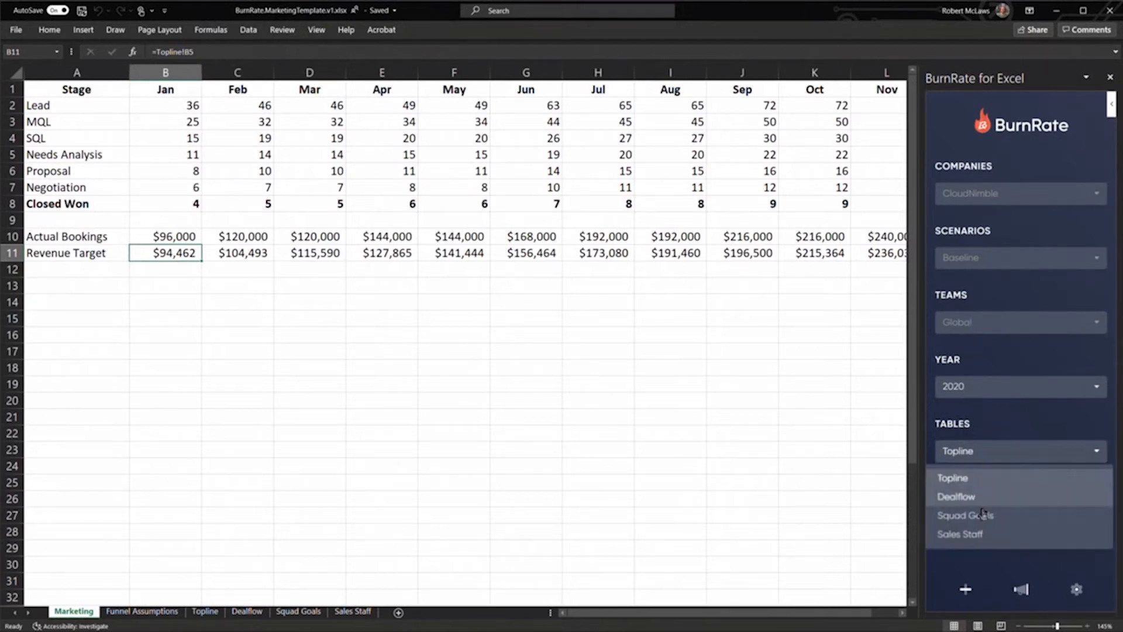
left_click(1007, 429)
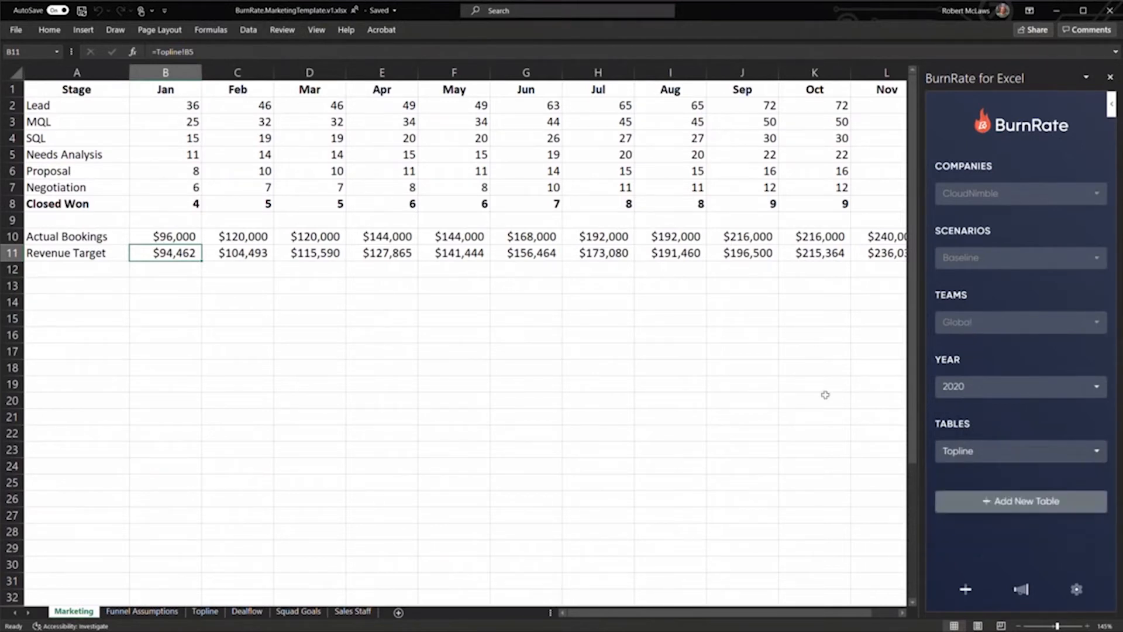
- Delete rows 1 to 6 of the Topline sheet and insert the BurnRate Topline table for 2020 in their place
left_click(206, 612)
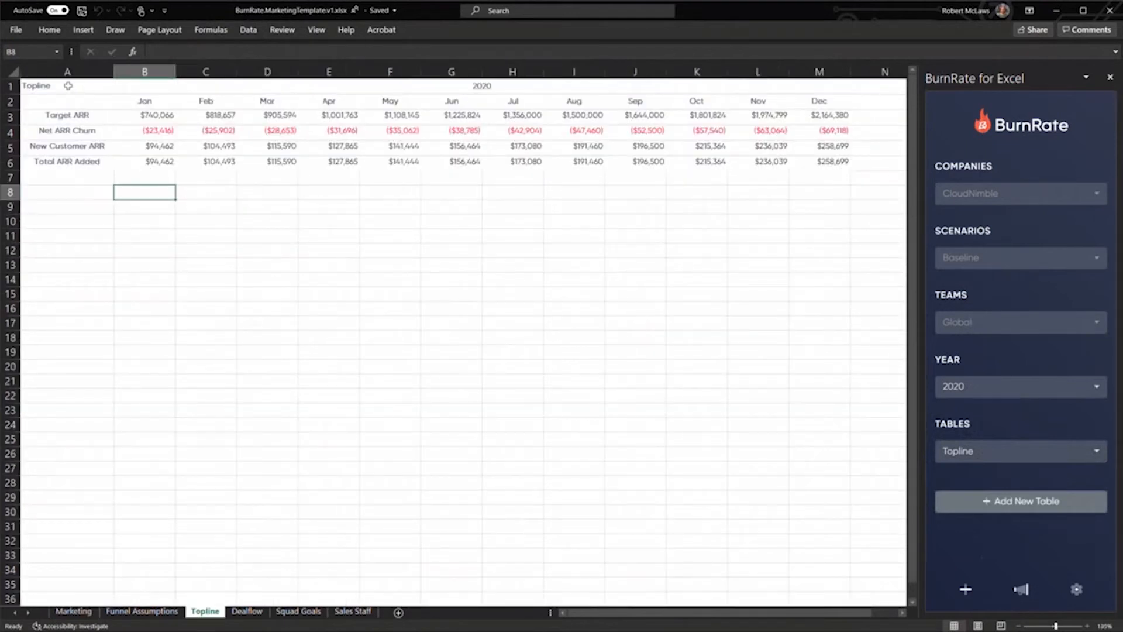
left_click_drag(10, 86, 16, 168)
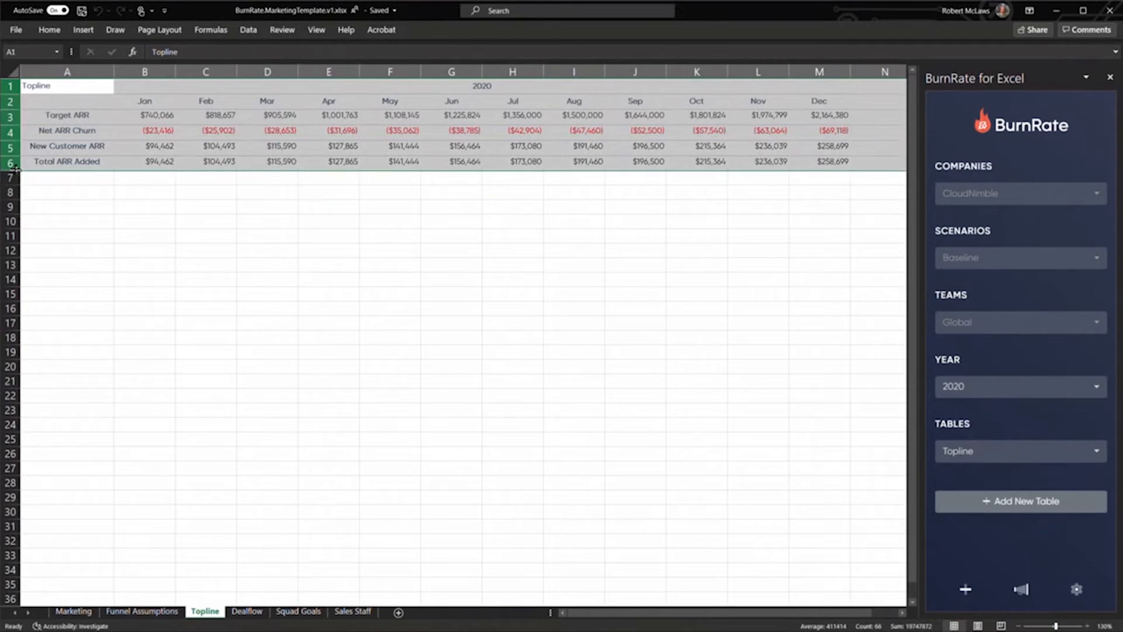
right_click(16, 168)
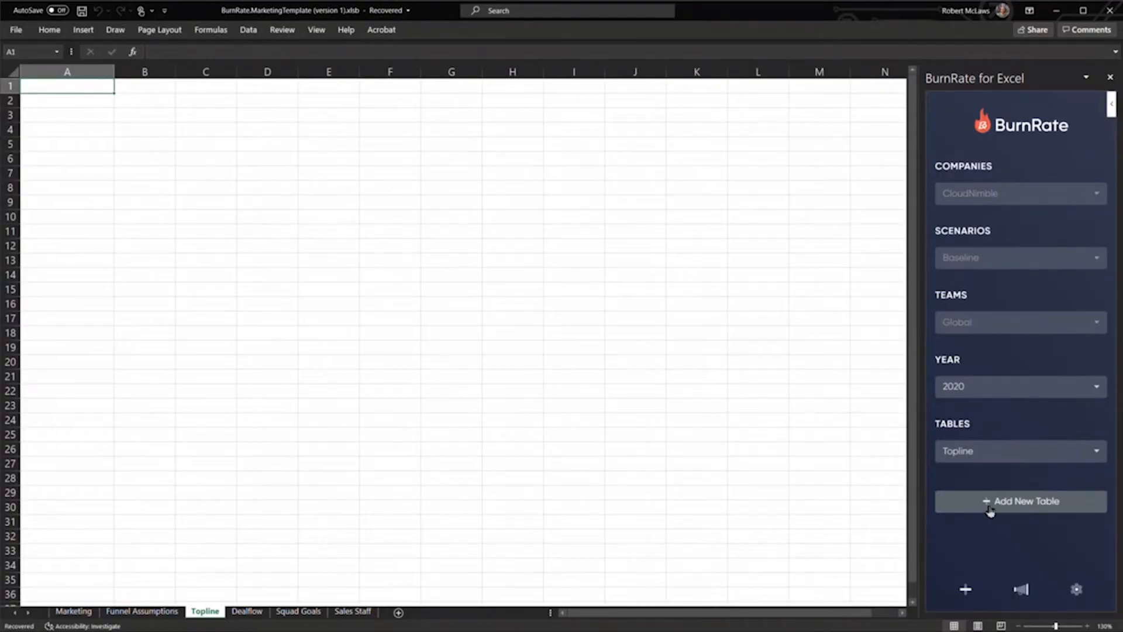
left_click(990, 503)
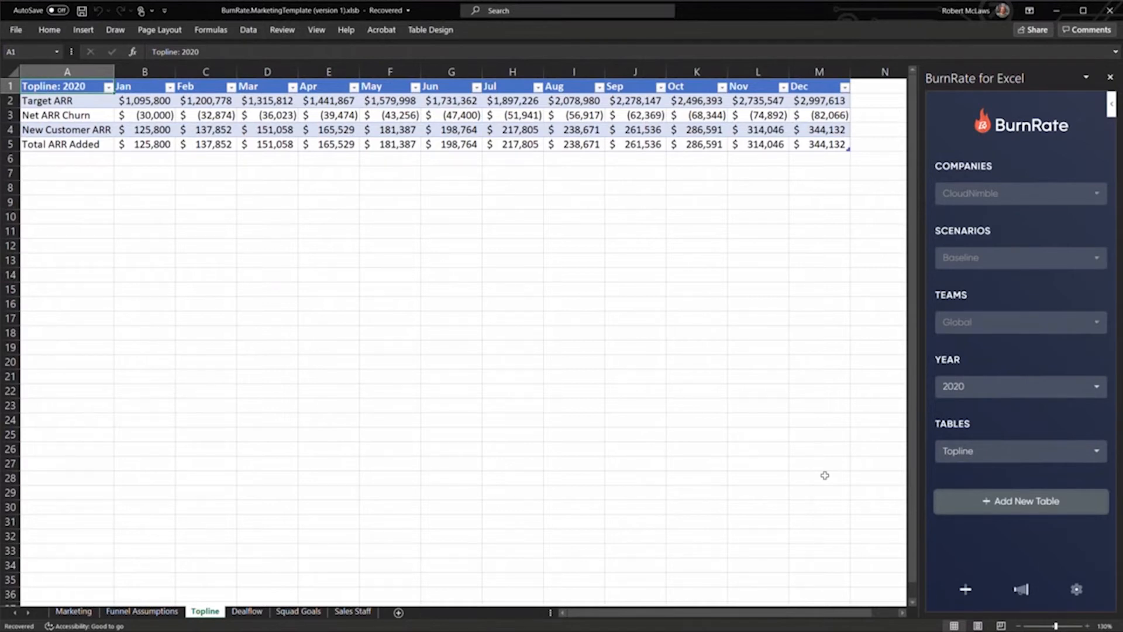
- Delete rows 1 to 5 containing the old data on the Dealflow sheet
left_click(246, 612)
left_click_drag(11, 84, 10, 143)
right_click(10, 144)
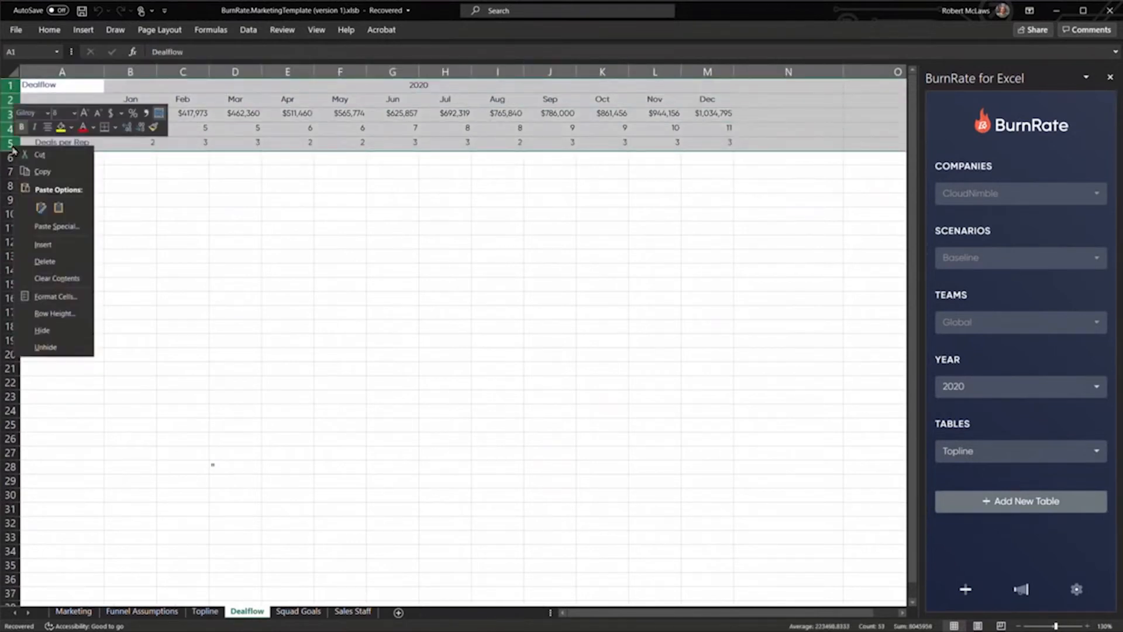
left_click(44, 258)
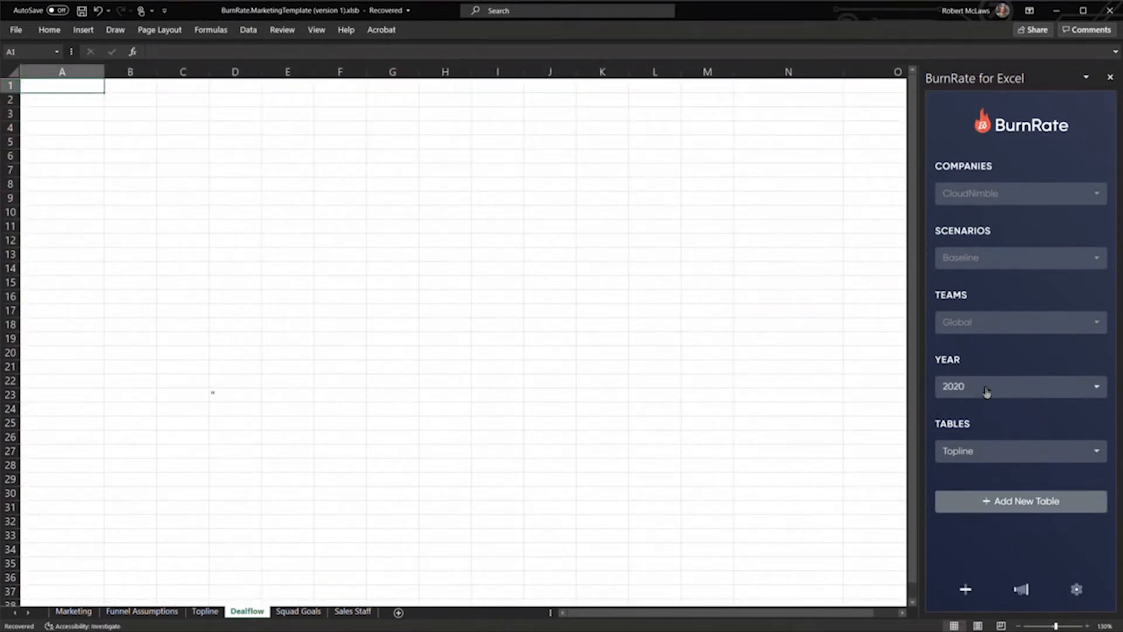
- Insert the BurnRate Dealflow table for 2020 at cell A1 of the Dealflow sheet
left_click(975, 452)
left_click(974, 495)
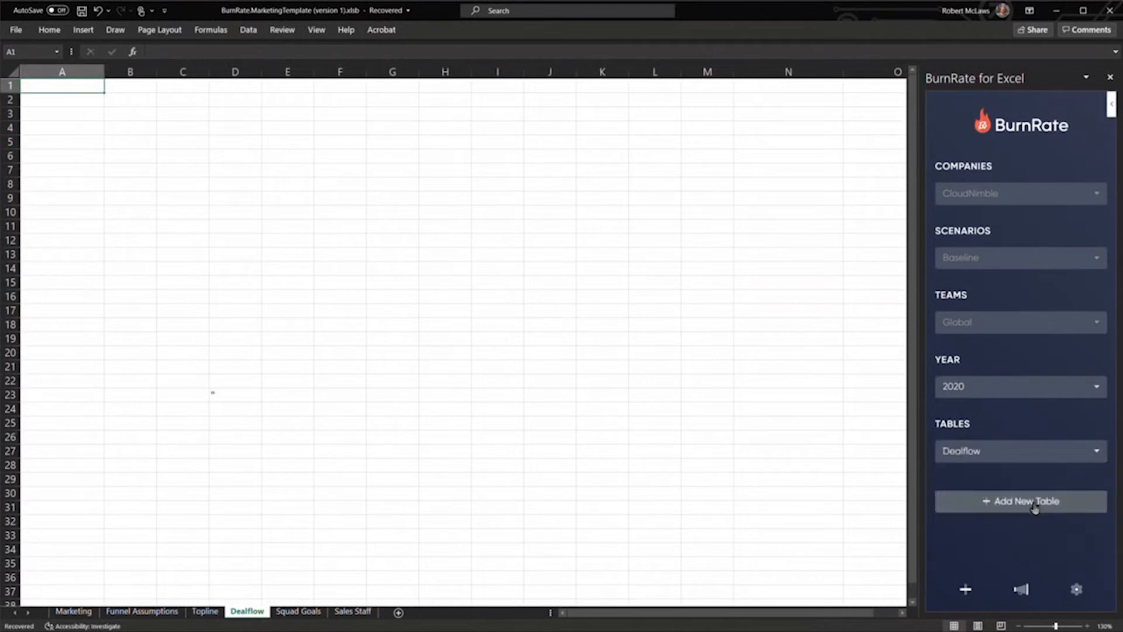
left_click(1029, 504)
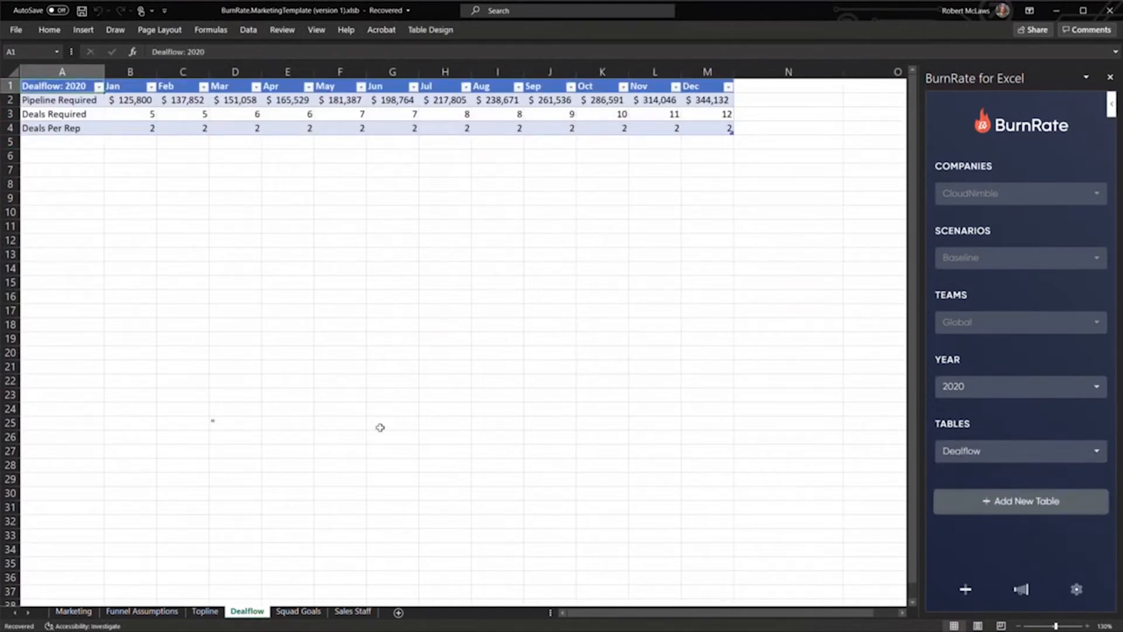
- Replace the broken January Closed Won formula in Marketing cell B8 with =Dealflow!B3, the January Deals Required
left_click(78, 611)
left_click(204, 415)
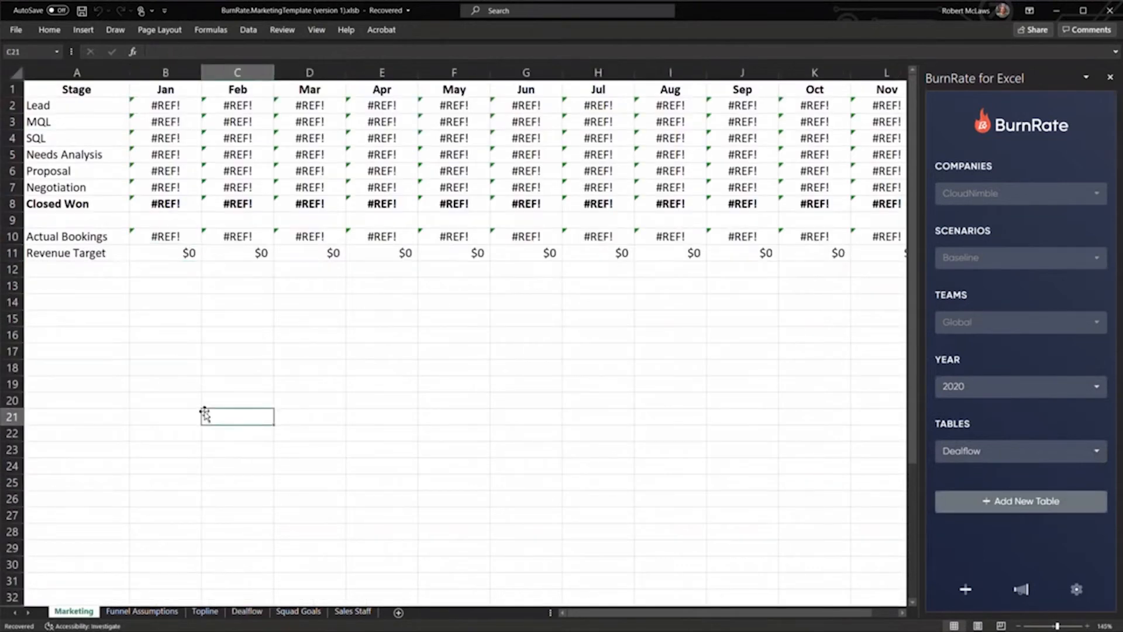
left_click(156, 200)
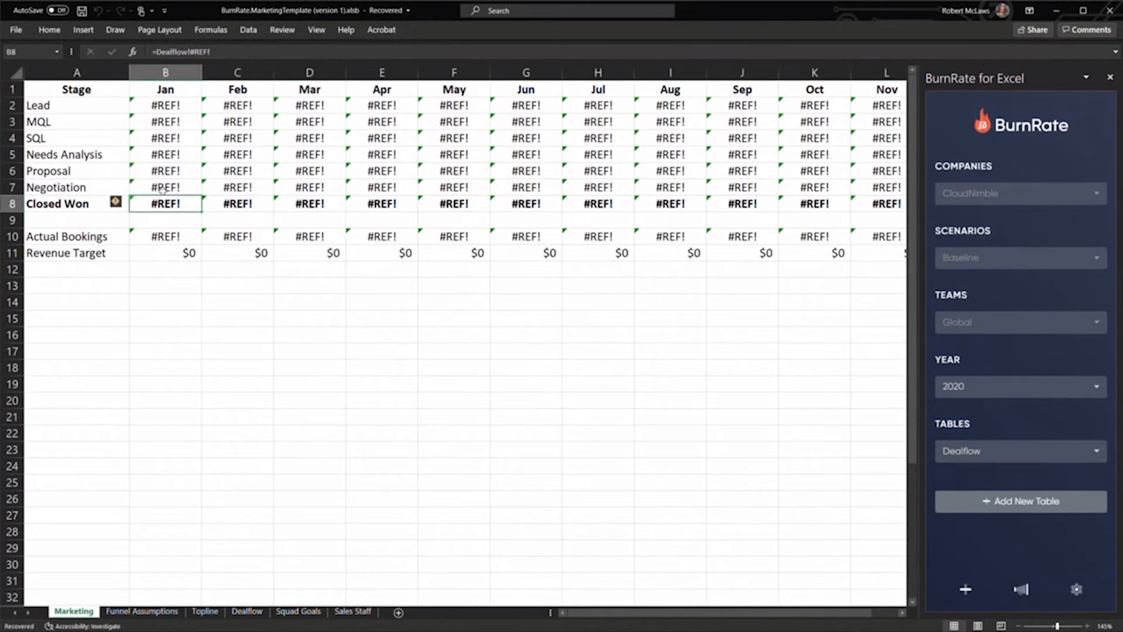
left_click(235, 58)
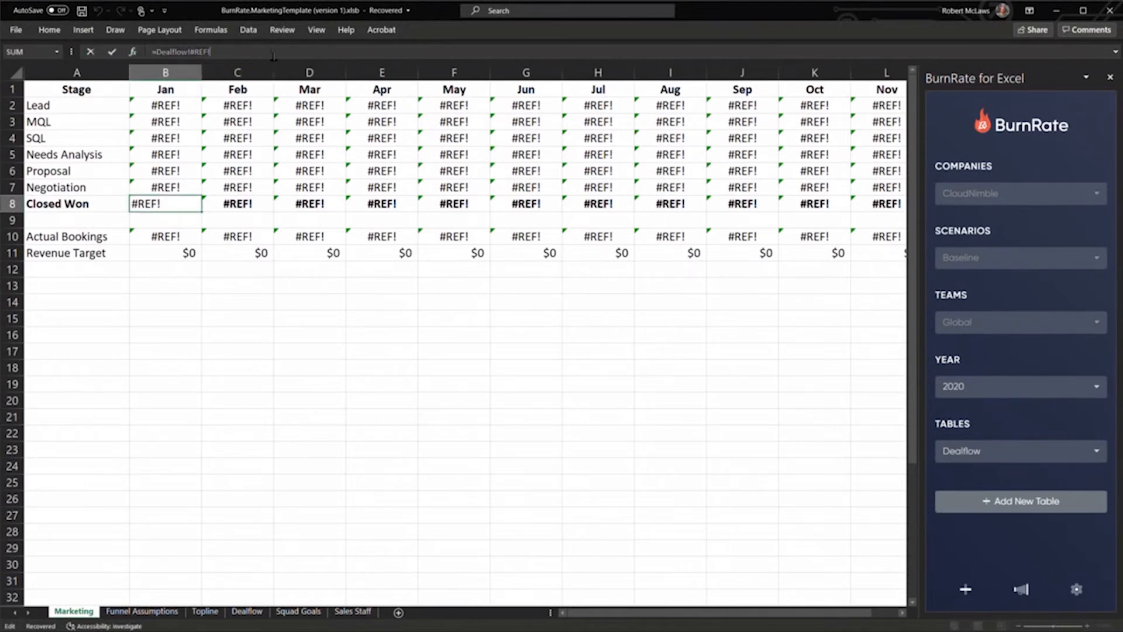
key("BackSpace")
key("BackSpace")
key("BackSpace")
key("BackSpace")
key("BackSpace")
key("BackSpace")
key("BackSpace")
key("BackSpace")
key("BackSpace")
key("BackSpace")
key("BackSpace")
key("BackSpace")
key("BackSpace")
key("BackSpace")
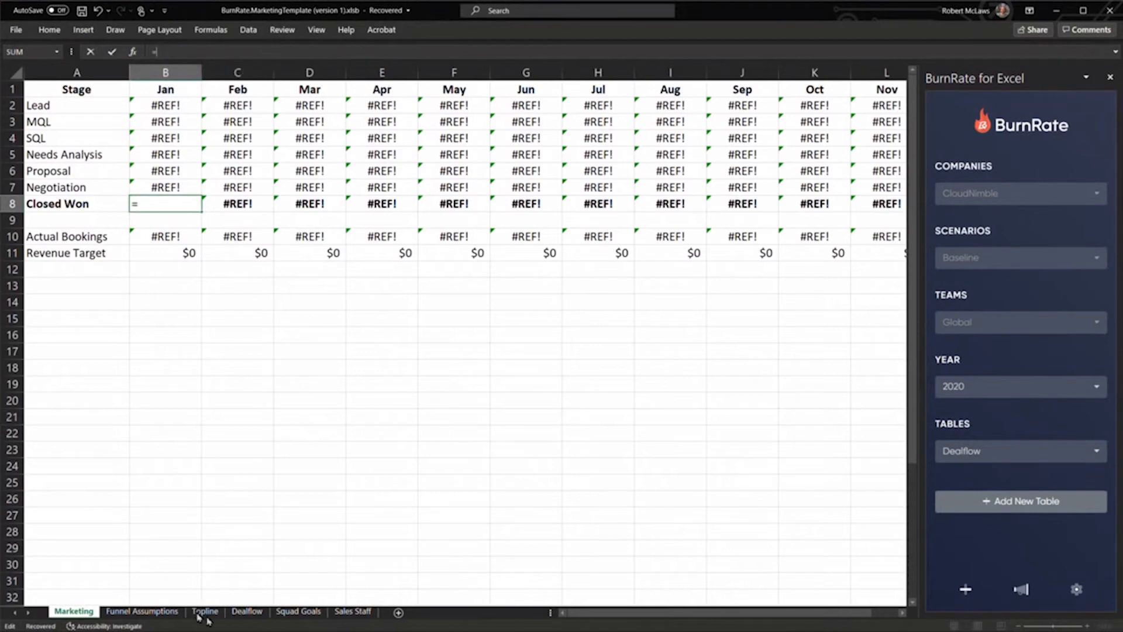
left_click(247, 611)
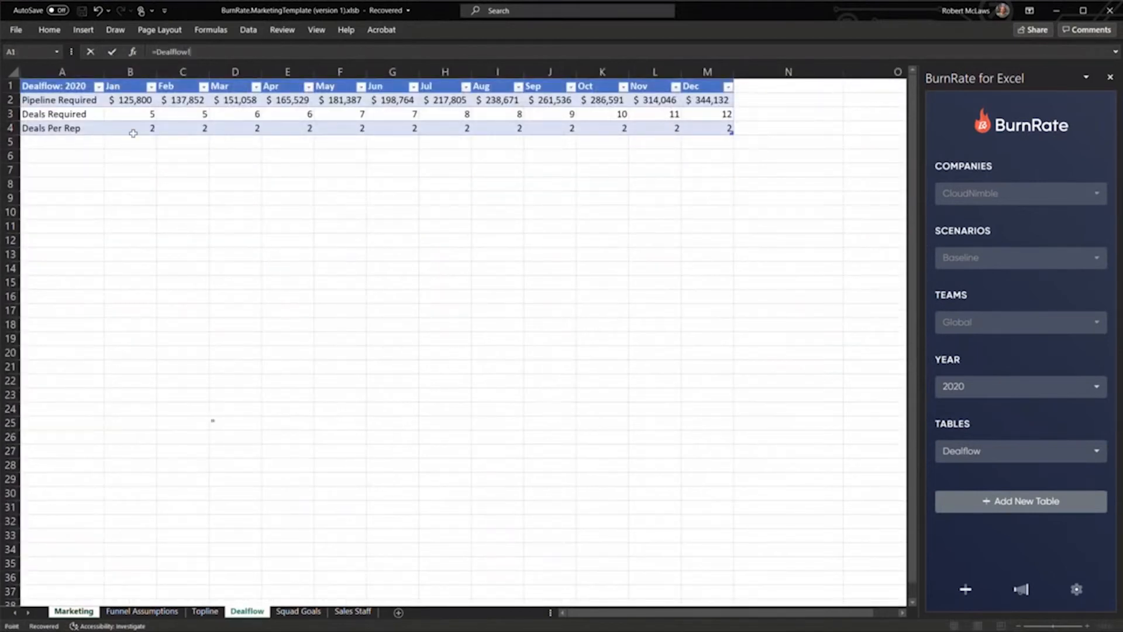
left_click(133, 115)
key("Return")
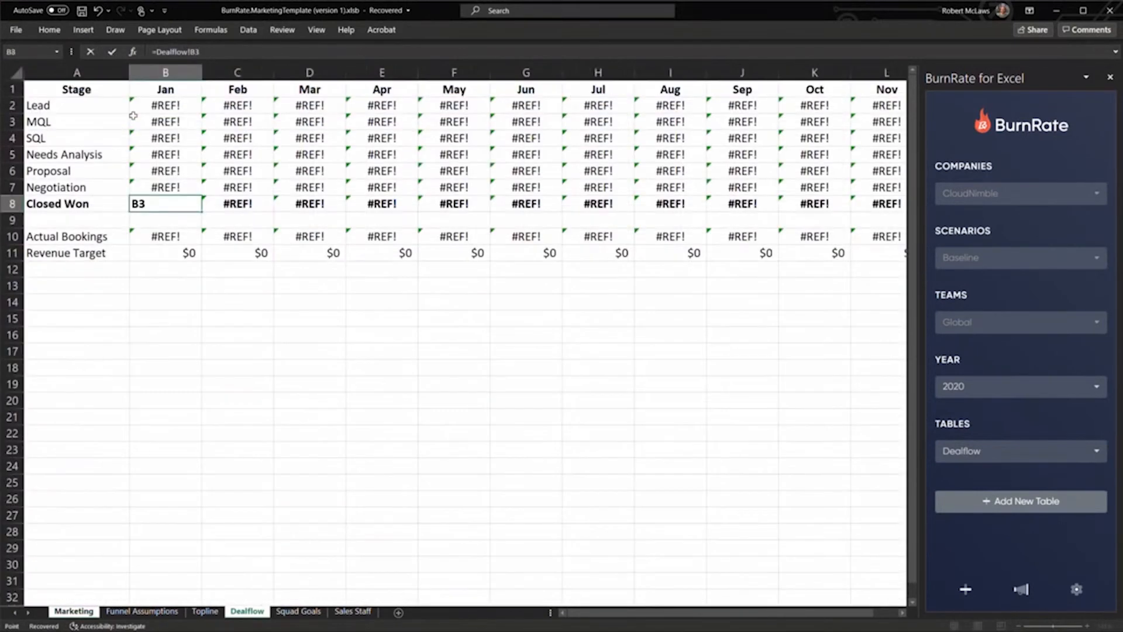
- Fill the January Closed Won formula across row 8 through December
left_click(178, 207)
left_click_drag(203, 212, 782, 210)
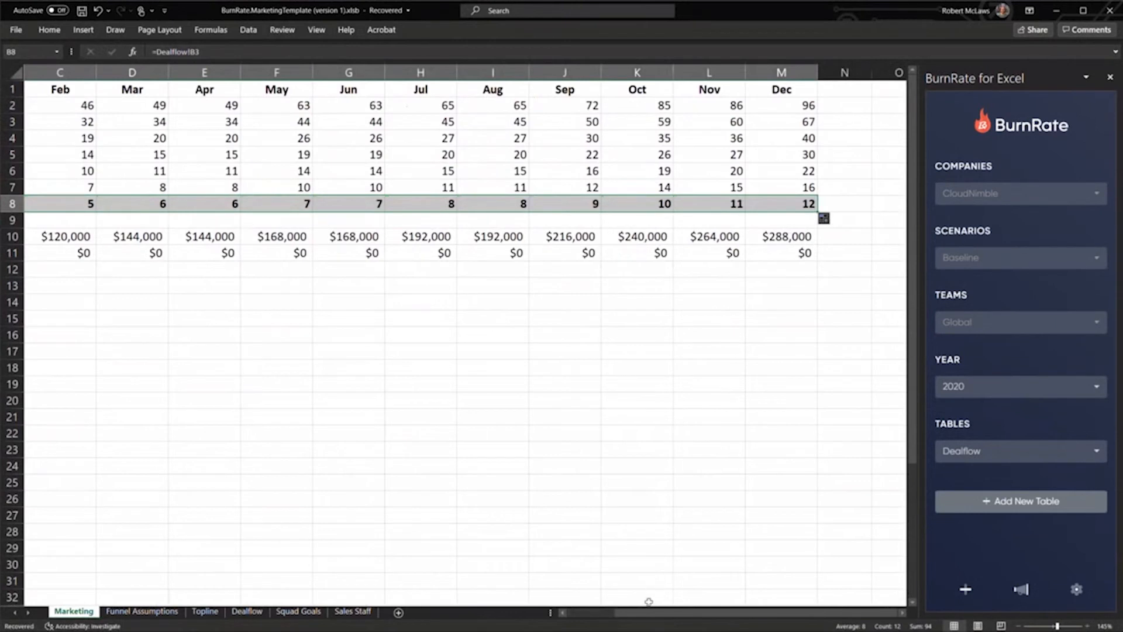
left_click_drag(650, 612, 452, 612)
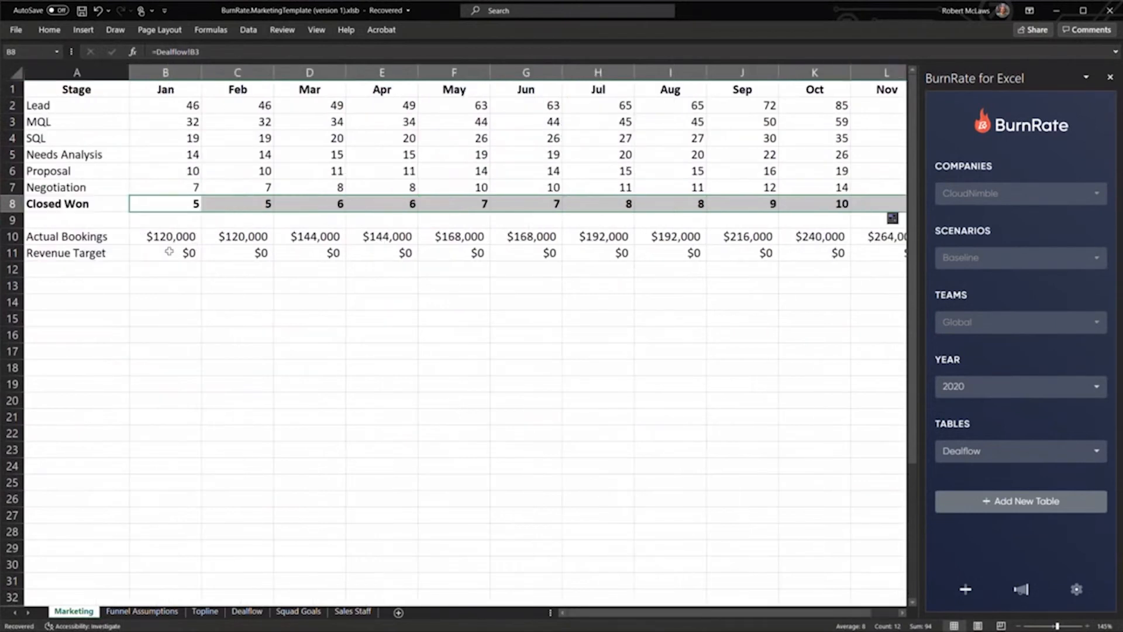
- Set the ACV in cell C10 of Funnel Assumptions to 30000 and return to the Marketing sheet
left_click(161, 612)
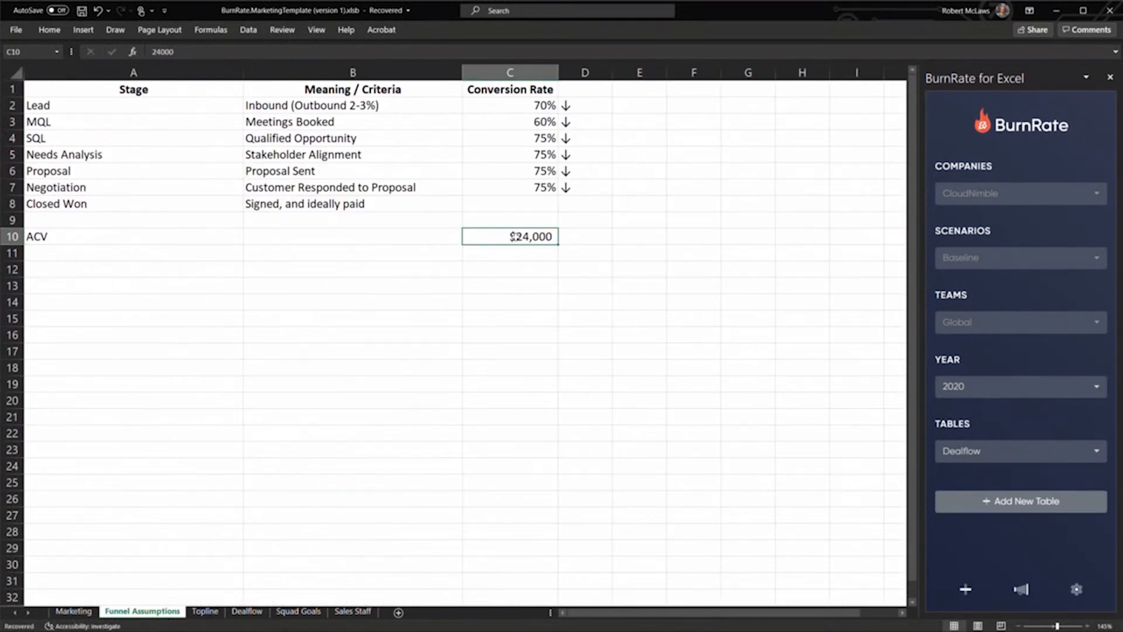
double_click(159, 52)
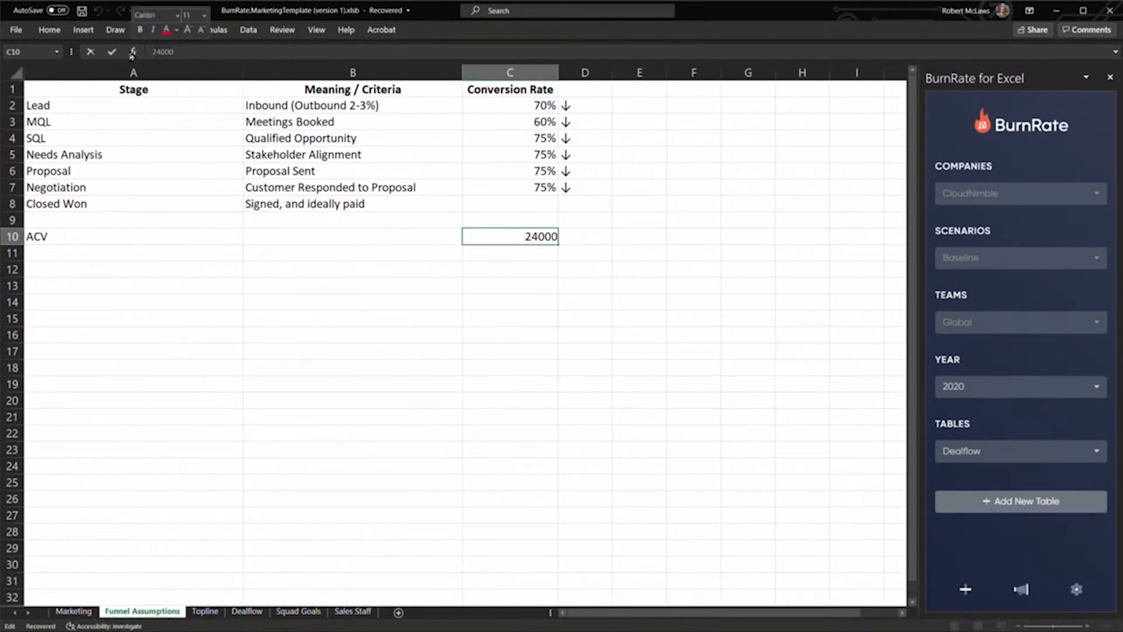
type("30000")
key("Return")
left_click(82, 612)
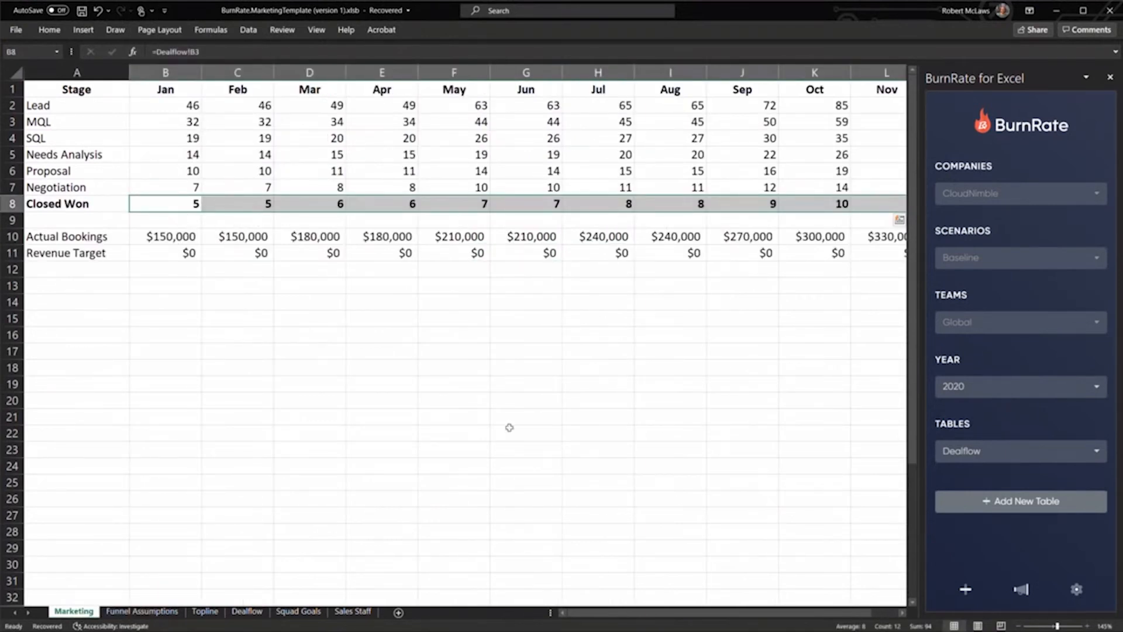
- Replace the January Revenue Target formula in Marketing cell B11 with =Topline!B5, the January Total ARR Added
left_click(193, 262)
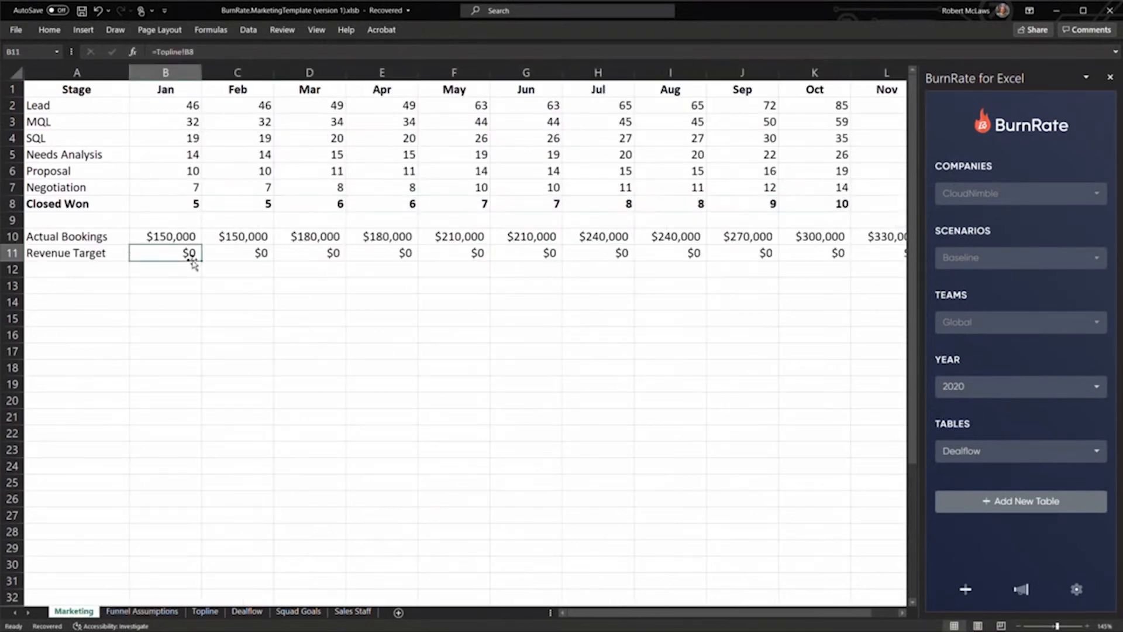
left_click(209, 54)
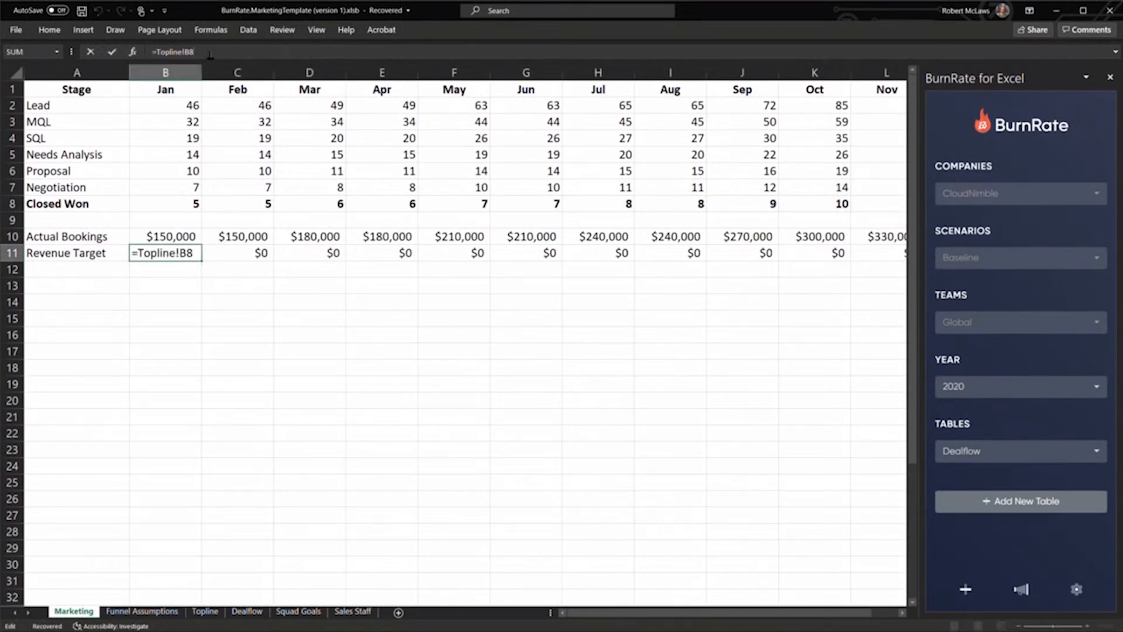
key("BackSpace")
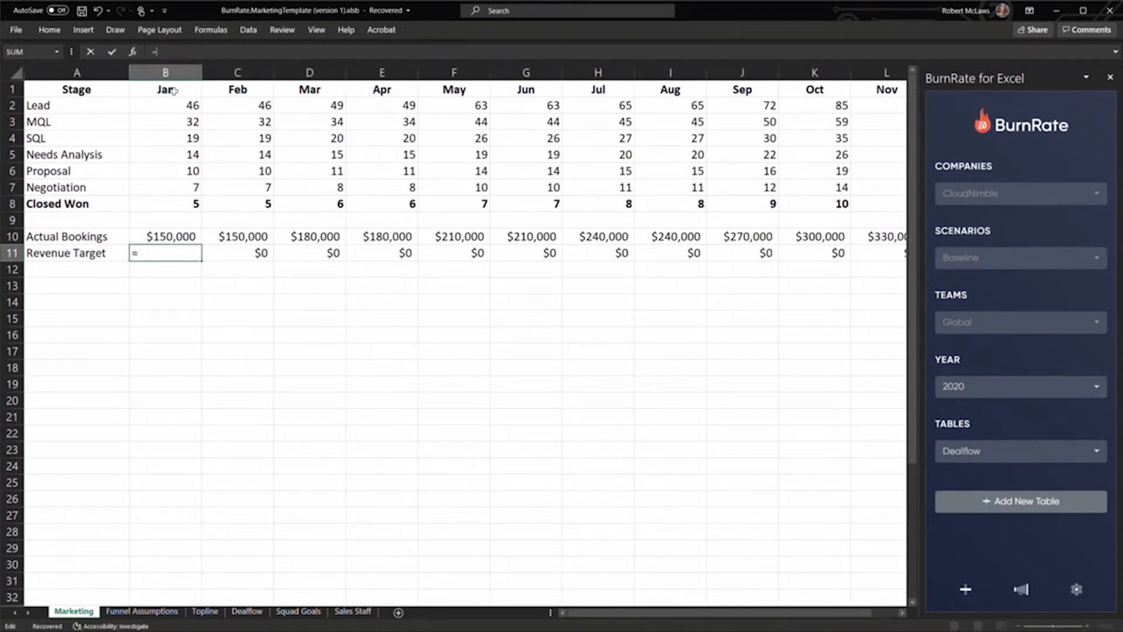
left_click(205, 611)
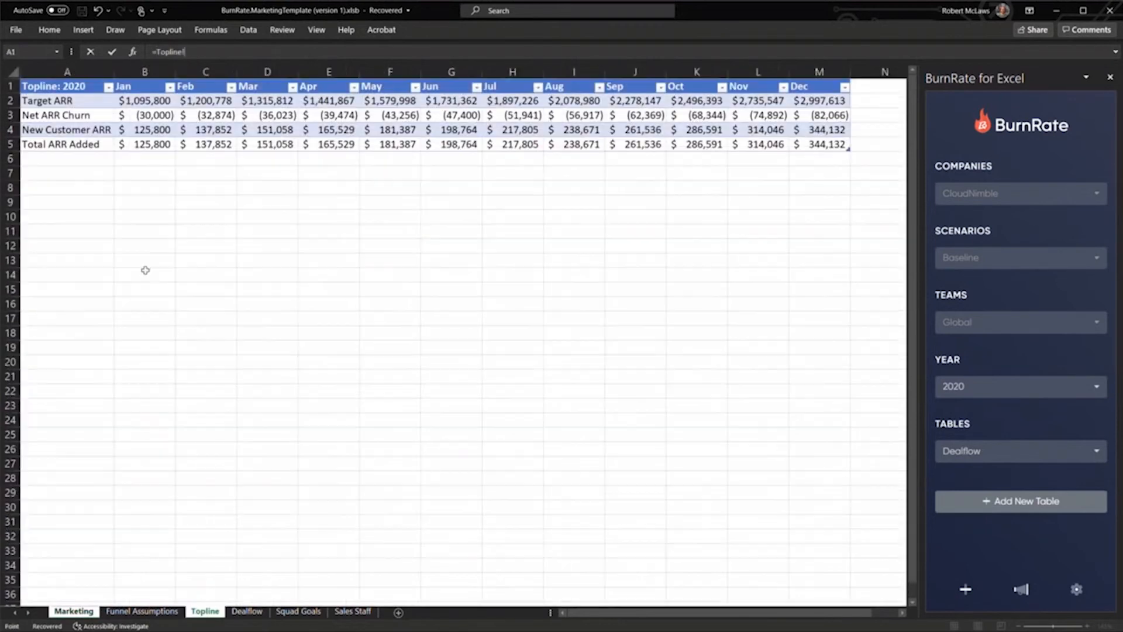
left_click(139, 144)
key("Return")
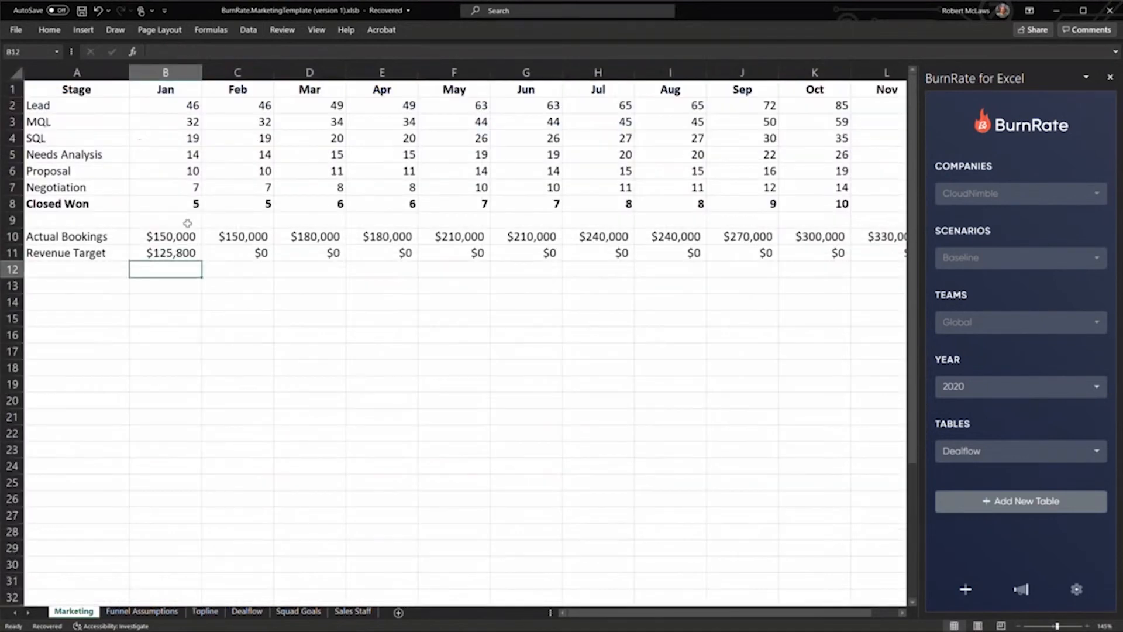
- Fill the January Revenue Target formula across row 11 through December
left_click(182, 252)
left_click_drag(199, 262, 801, 259)
left_click_drag(705, 612, 572, 612)
left_click(485, 481)
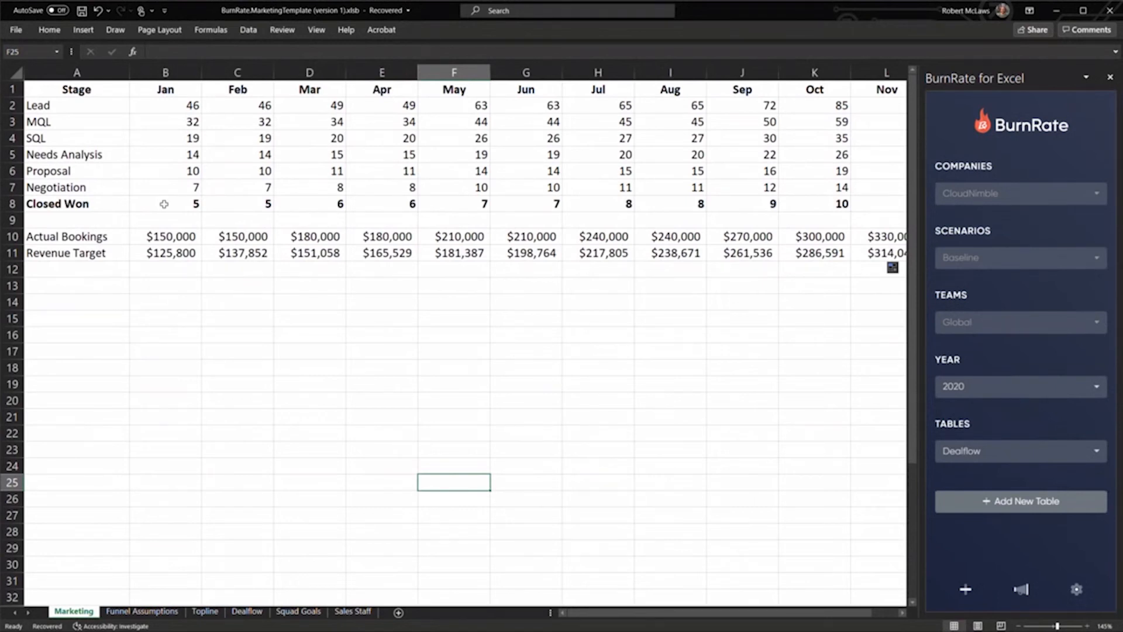
- Examine the Dealflow table's Deals Required row and its table design settings, and return to the Marketing sheet
left_click(205, 298)
left_click(246, 611)
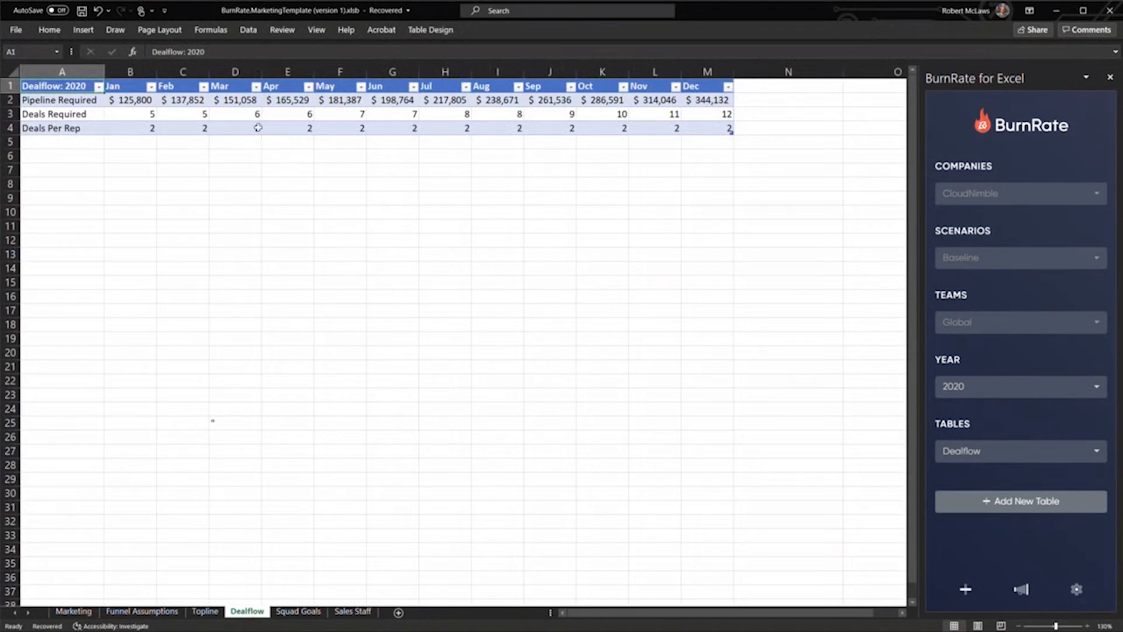
left_click(176, 140)
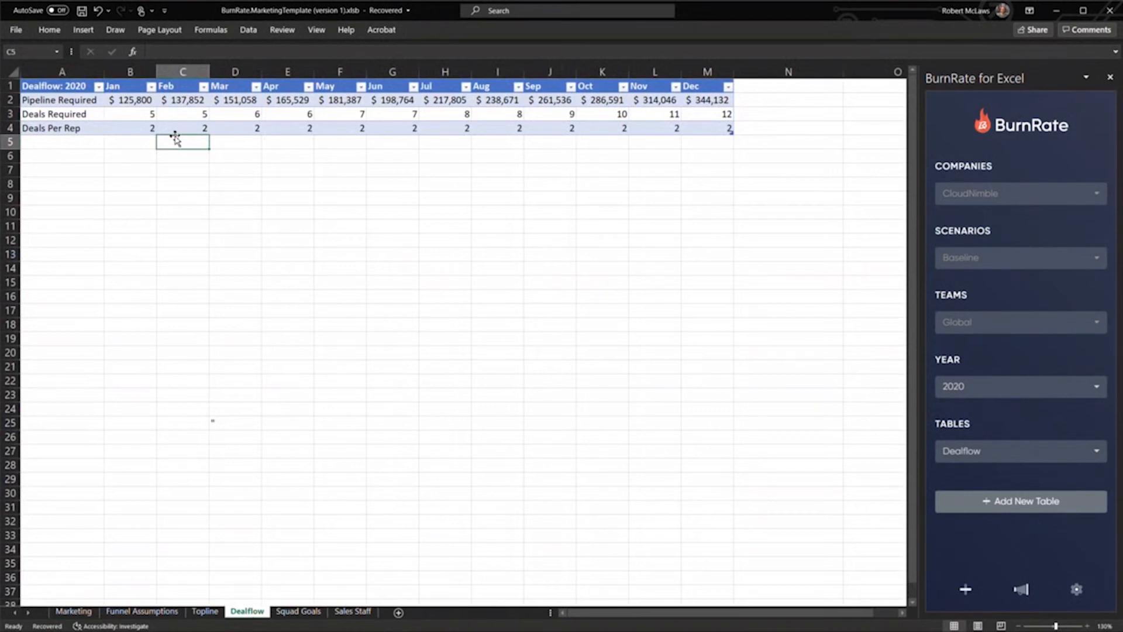
left_click(92, 114)
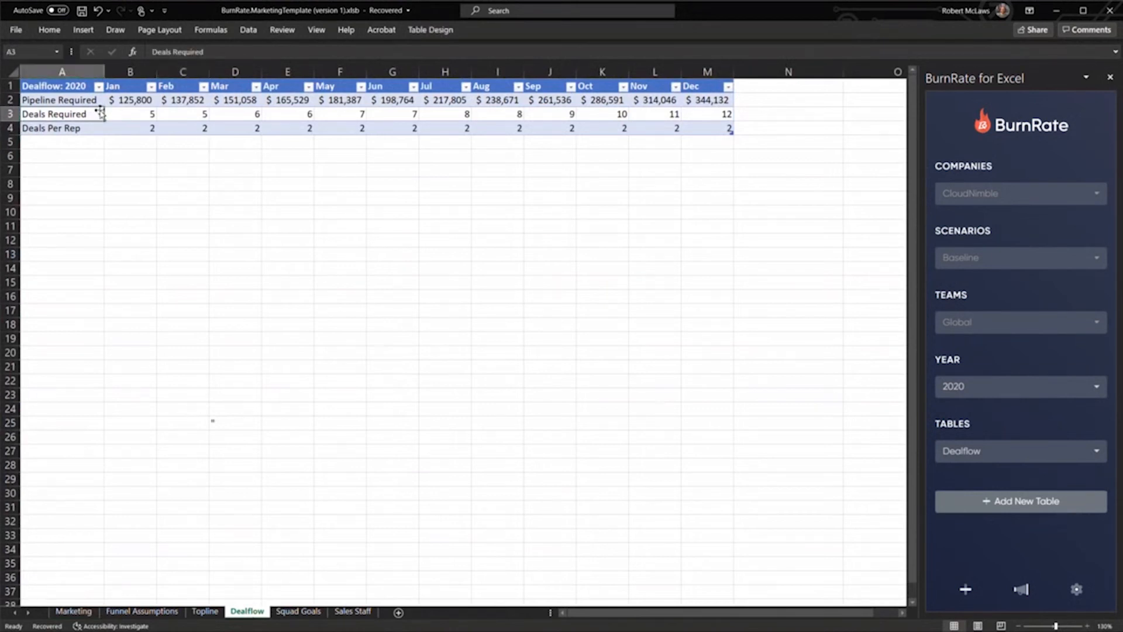
left_click(49, 31)
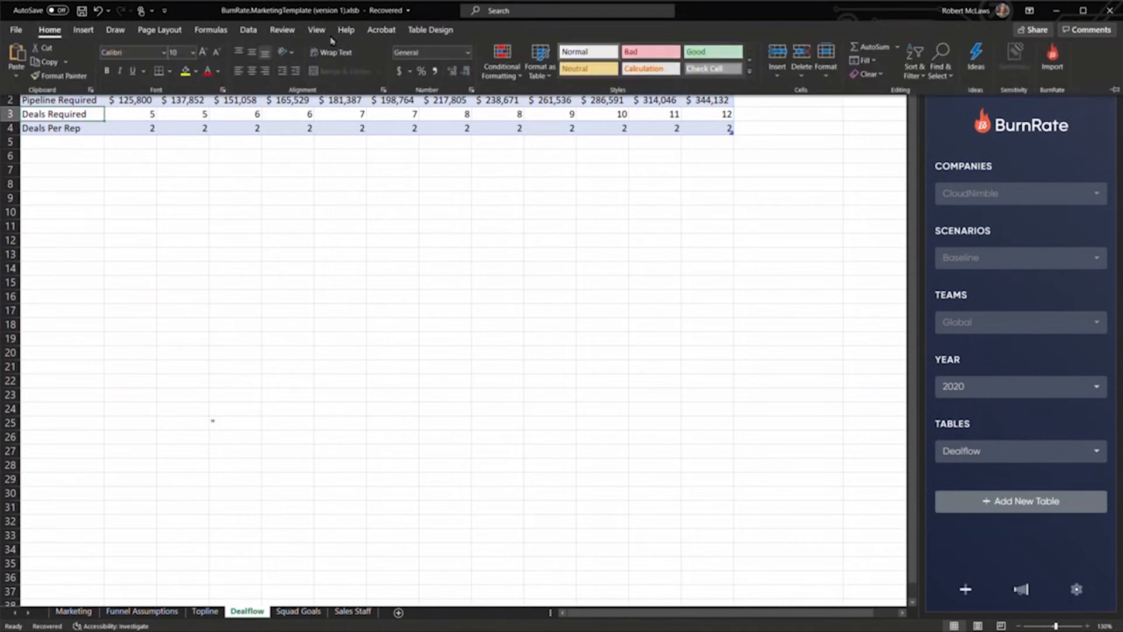
left_click(431, 29)
left_click(28, 62)
key("Escape")
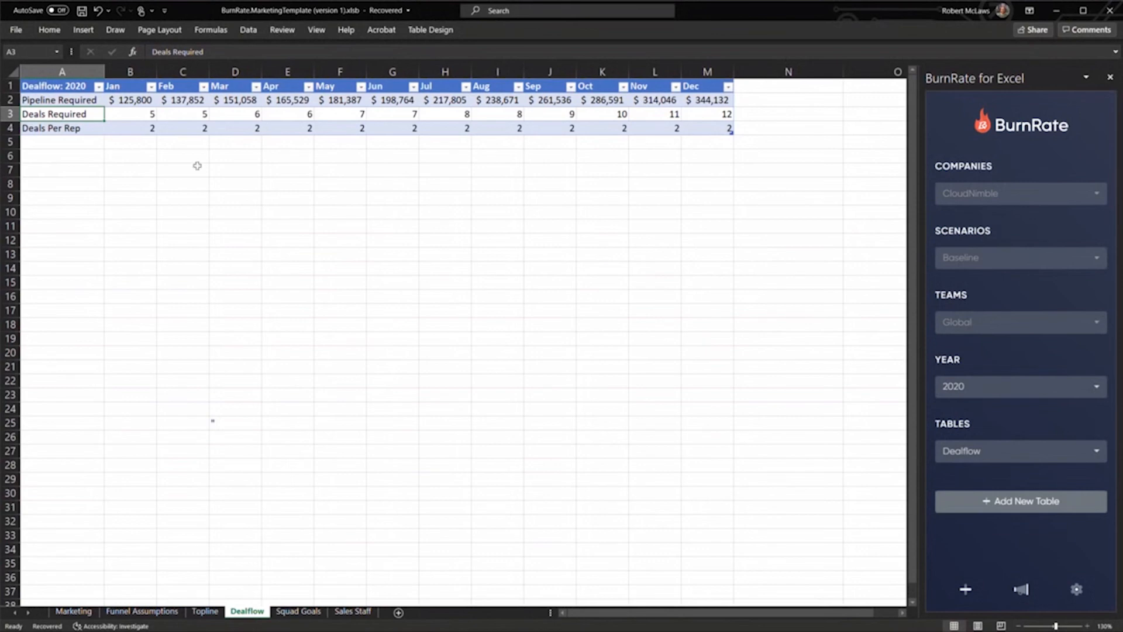
left_click(73, 612)
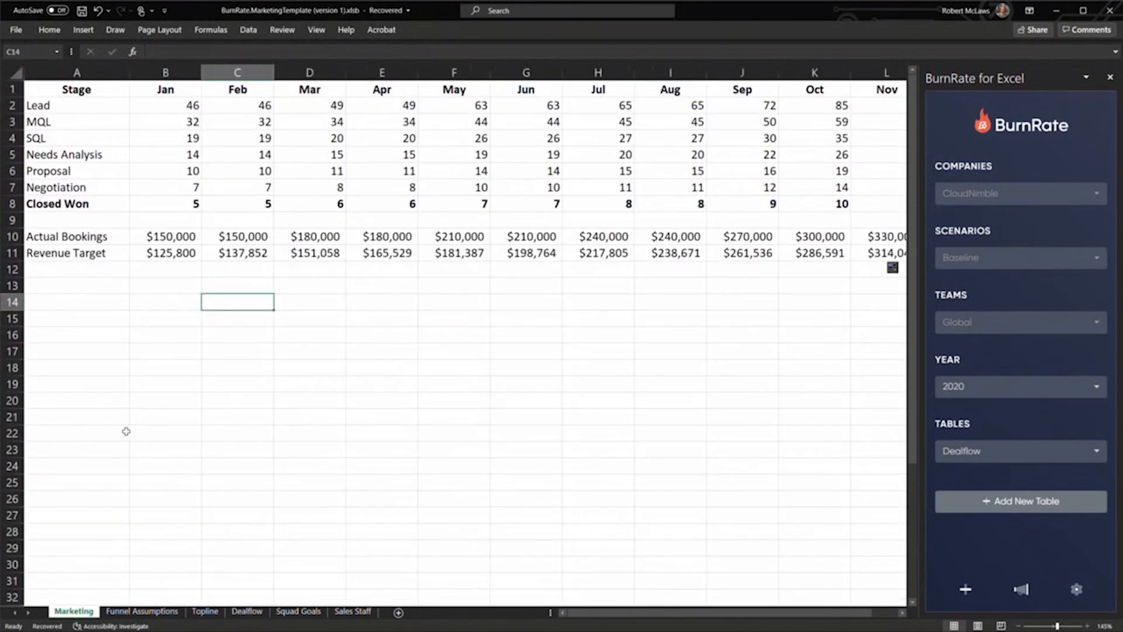